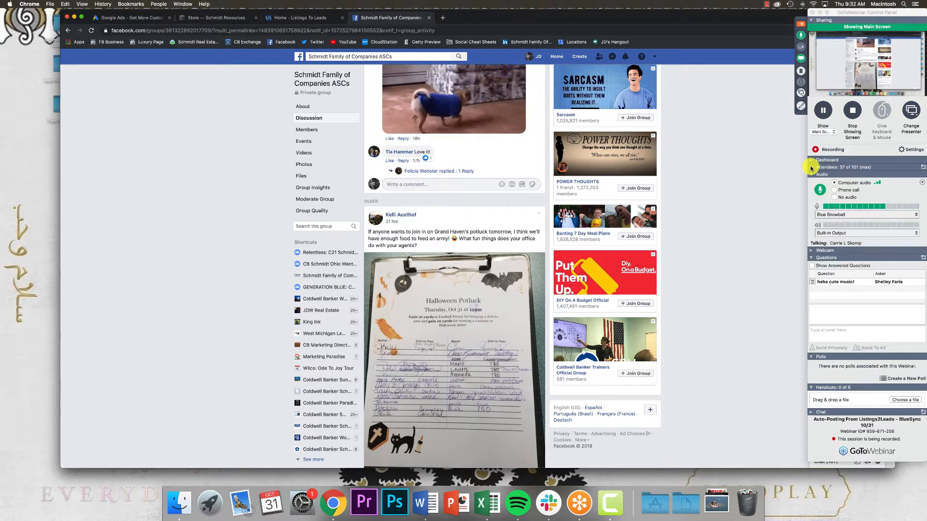
Check the webinar's attendee list and collapse it again.
{"action": "scroll", "coordinate": [764, 182], "scroll_direction": "up", "scroll_amount": 1}
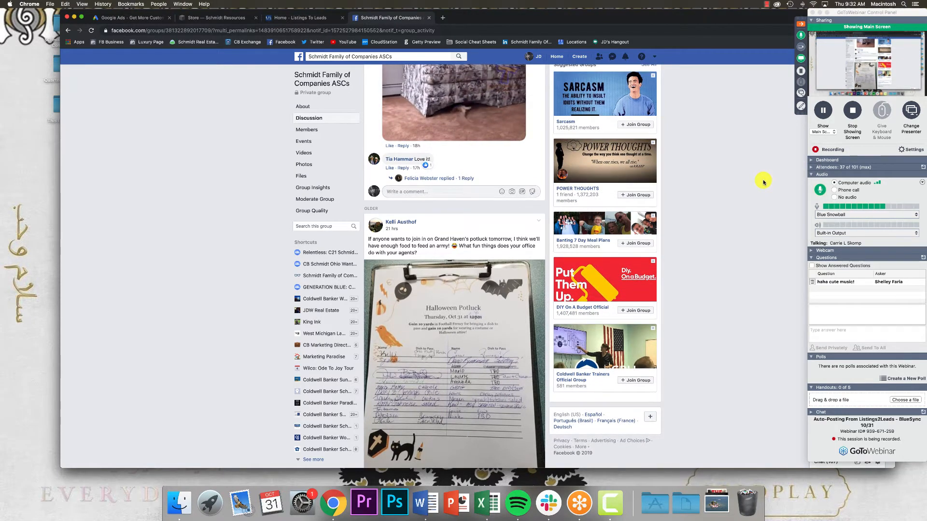
{"action": "scroll", "coordinate": [763, 182], "scroll_direction": "down", "scroll_amount": 1}
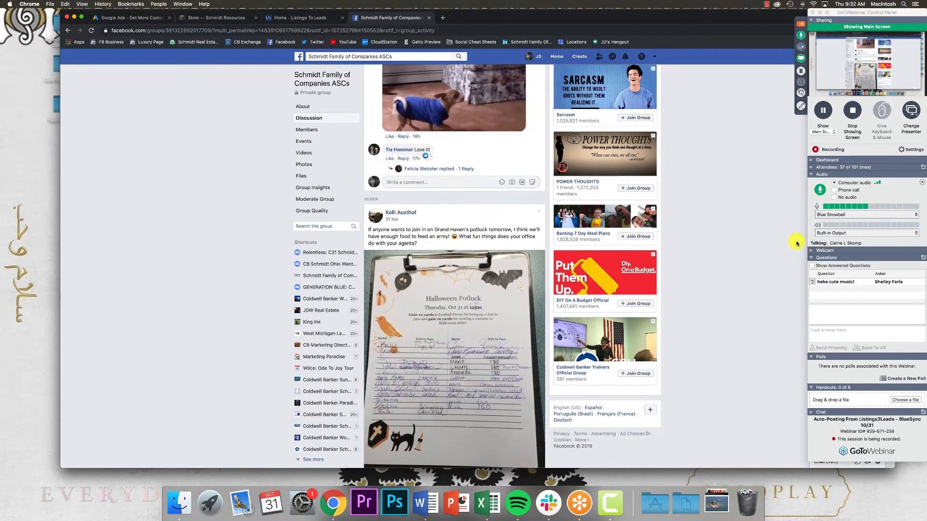
{"action": "left_click", "coordinate": [811, 169]}
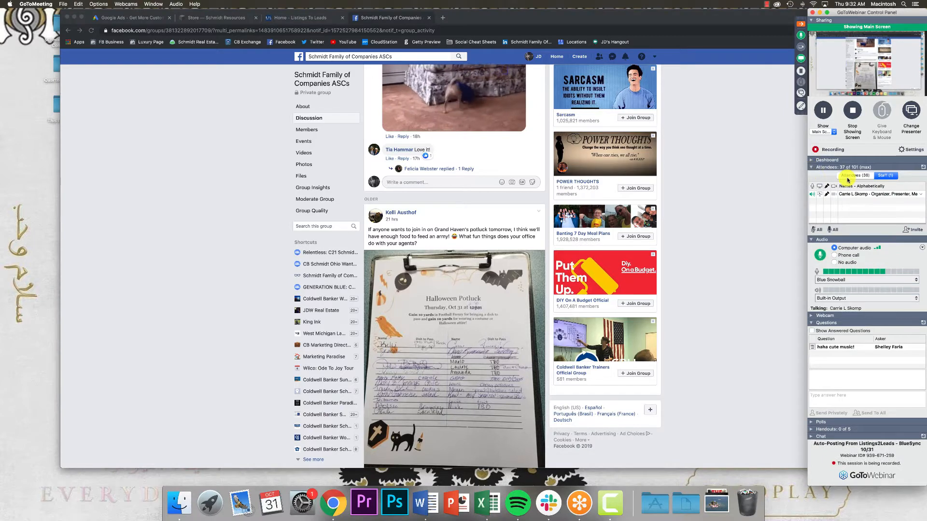
{"action": "left_click", "coordinate": [811, 169]}
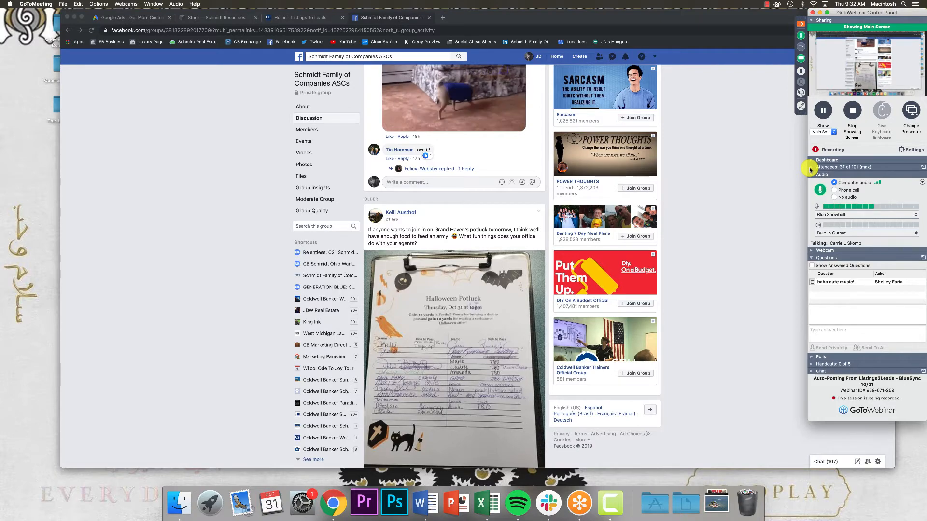
{"action": "left_click", "coordinate": [729, 220]}
{"action": "scroll", "coordinate": [729, 219], "scroll_direction": "up", "scroll_amount": 10}
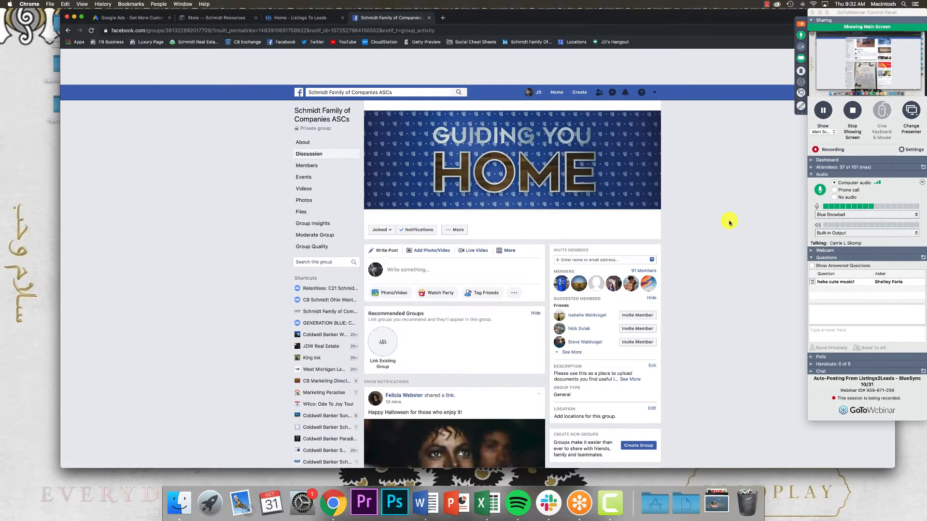
Switch to the Listings To Leads dashboard and open the account's profile page.
{"action": "left_click", "coordinate": [300, 17]}
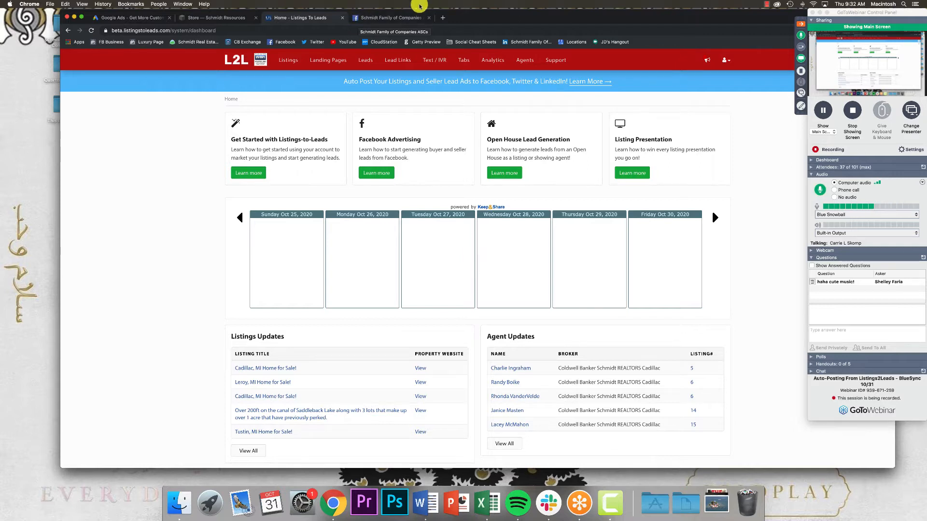
{"action": "left_click", "coordinate": [759, 4]}
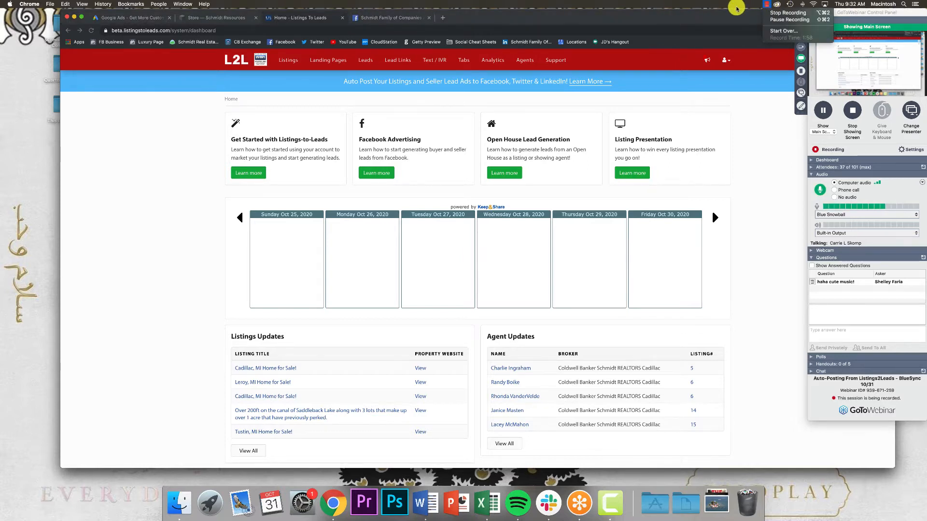
{"action": "left_click", "coordinate": [725, 20]}
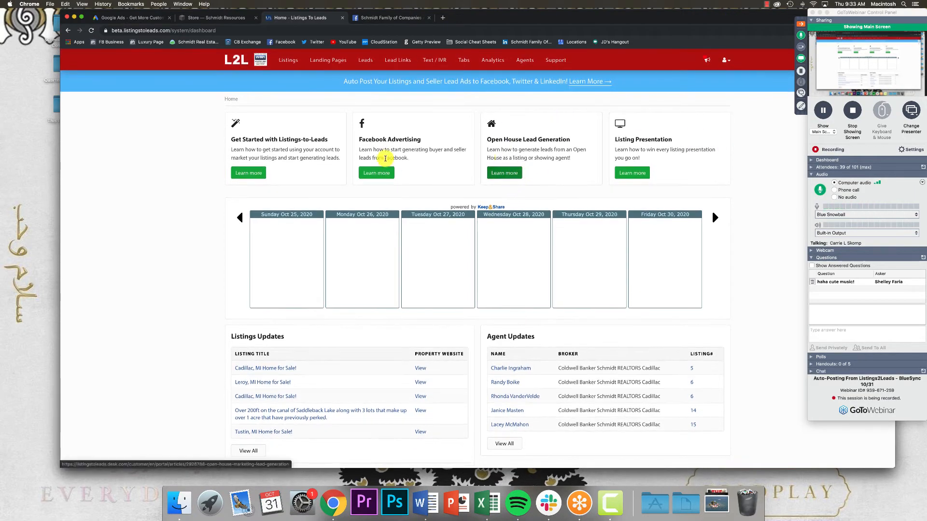
{"action": "scroll", "coordinate": [314, 196], "scroll_direction": "down", "scroll_amount": 5}
{"action": "scroll", "coordinate": [312, 201], "scroll_direction": "up", "scroll_amount": 5}
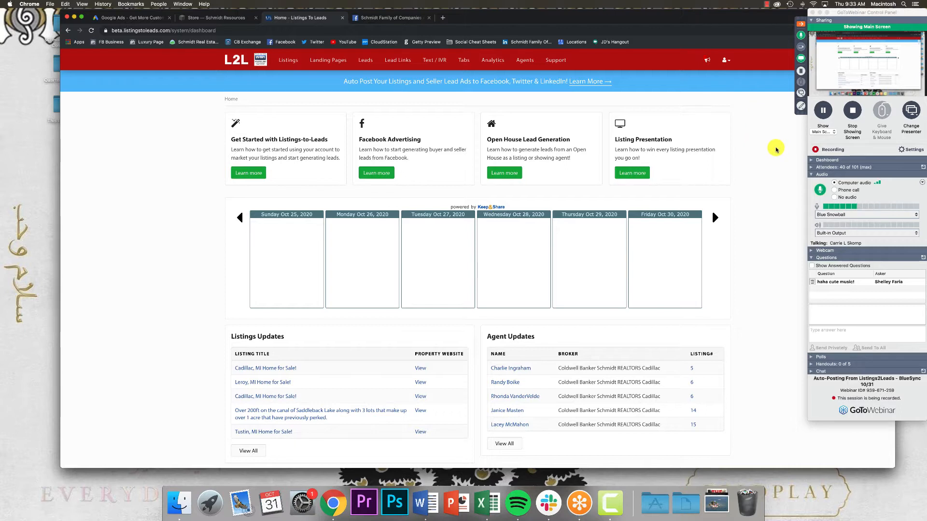
{"action": "left_click", "coordinate": [730, 60]}
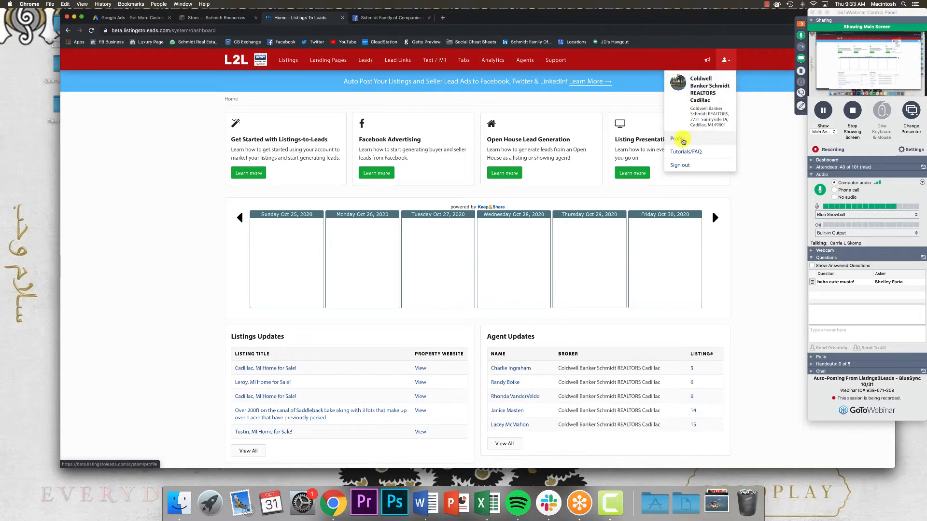
{"action": "left_click", "coordinate": [683, 140]}
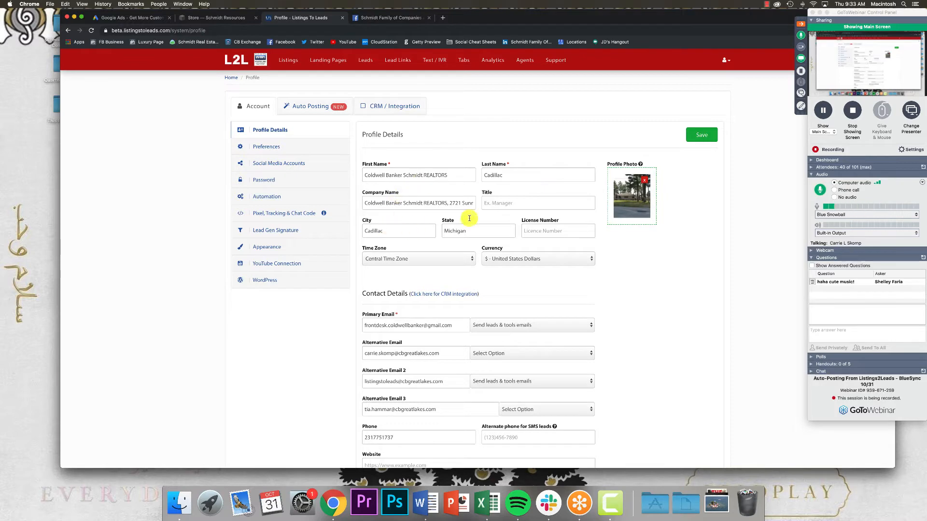
Review the profile and contact details, and open the Auto Posting settings.
{"action": "scroll", "coordinate": [431, 277], "scroll_direction": "down", "scroll_amount": 2}
{"action": "scroll", "coordinate": [431, 278], "scroll_direction": "down", "scroll_amount": 6}
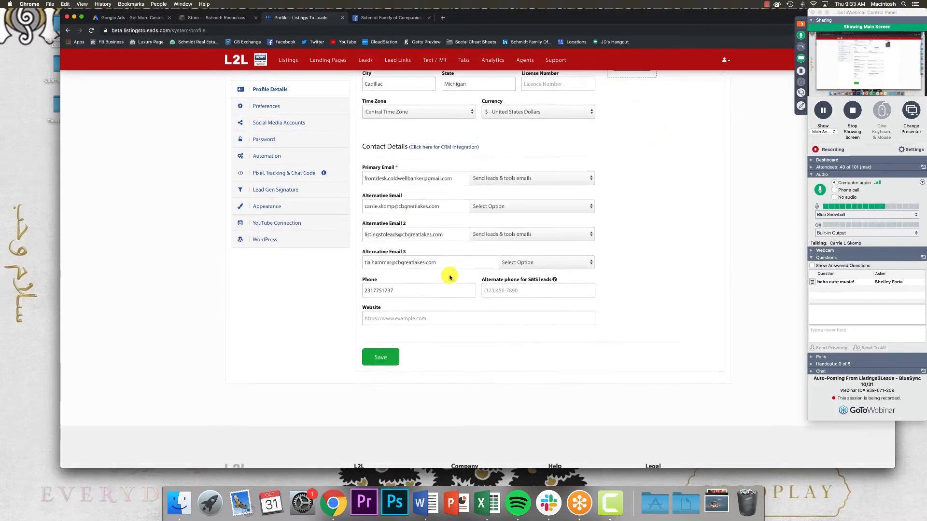
{"action": "scroll", "coordinate": [431, 235], "scroll_direction": "up", "scroll_amount": 8}
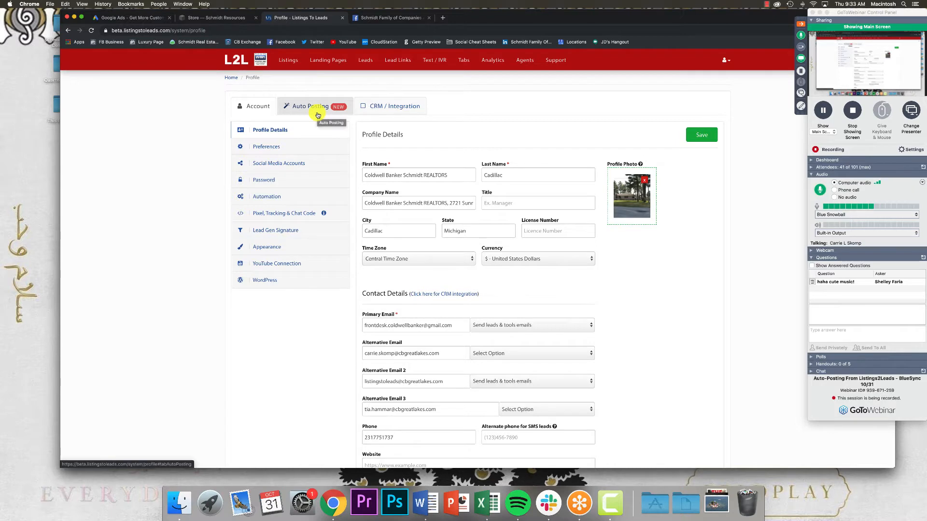
{"action": "left_click", "coordinate": [318, 115]}
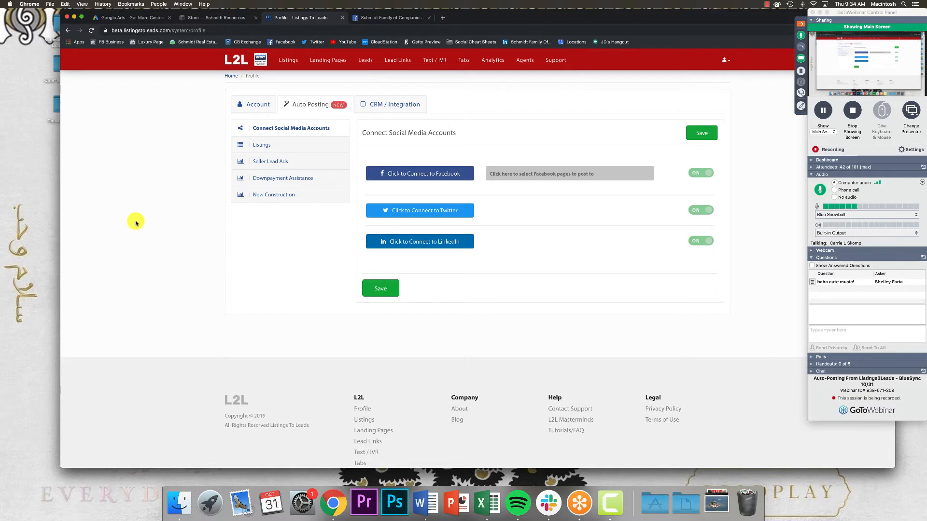
Try to connect Facebook with the signed-in account, look through the pages offered for L2L Auto-Posting, and return to the Auto Posting settings.
{"action": "left_click", "coordinate": [407, 177]}
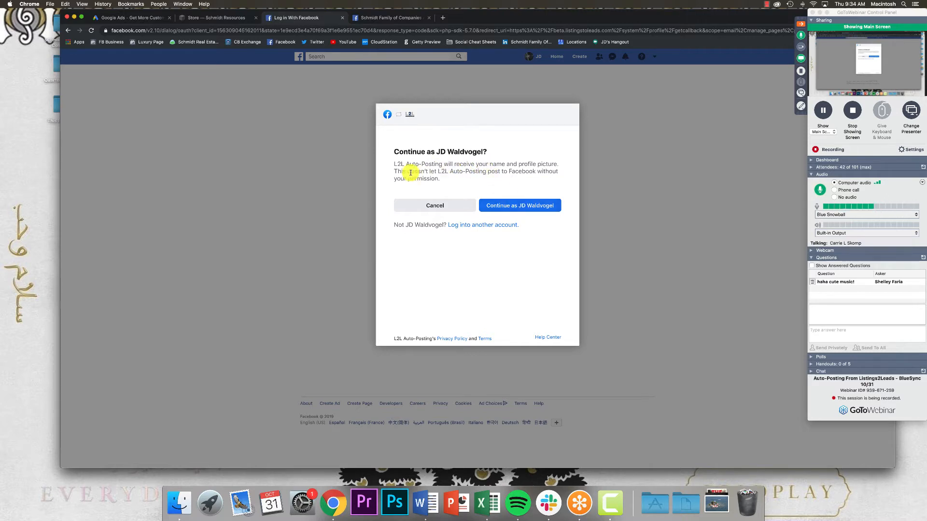
{"action": "left_click_drag", "start_coordinate": [395, 171], "coordinate": [462, 177]}
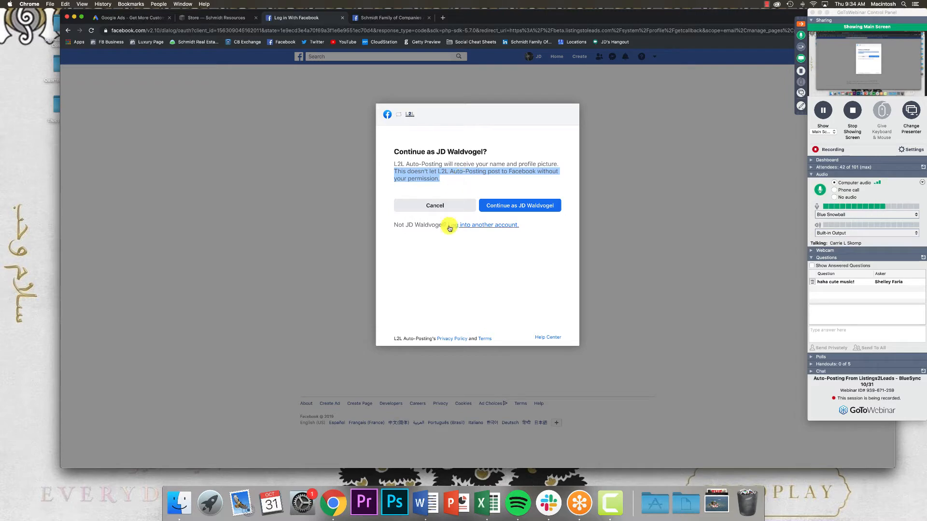
{"action": "left_click", "coordinate": [515, 206]}
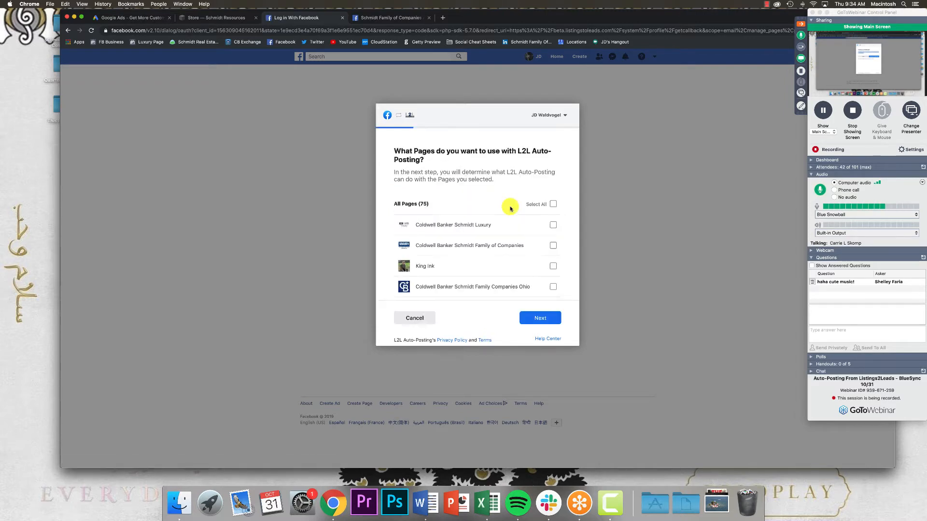
{"action": "scroll", "coordinate": [508, 216], "scroll_direction": "down", "scroll_amount": 1}
{"action": "scroll", "coordinate": [505, 218], "scroll_direction": "down", "scroll_amount": 1}
{"action": "scroll", "coordinate": [506, 220], "scroll_direction": "up", "scroll_amount": 3}
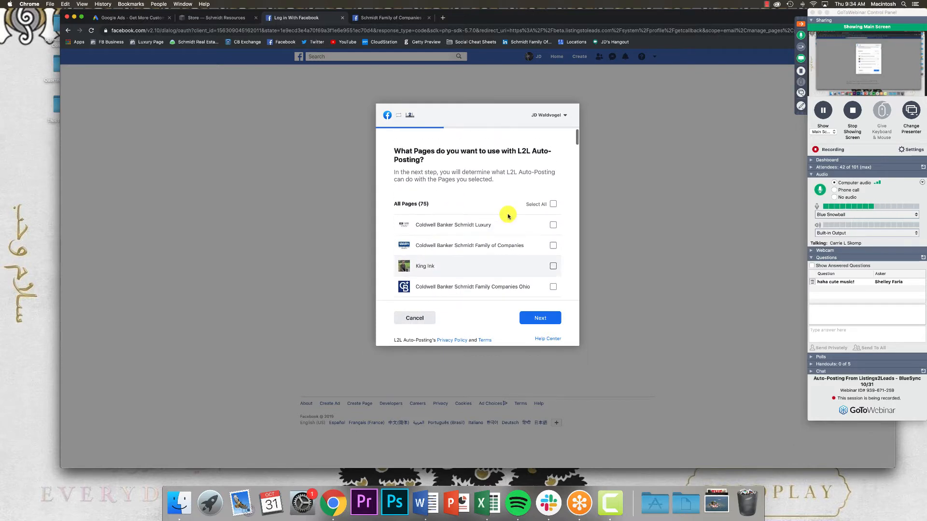
{"action": "scroll", "coordinate": [508, 226], "scroll_direction": "down", "scroll_amount": 3}
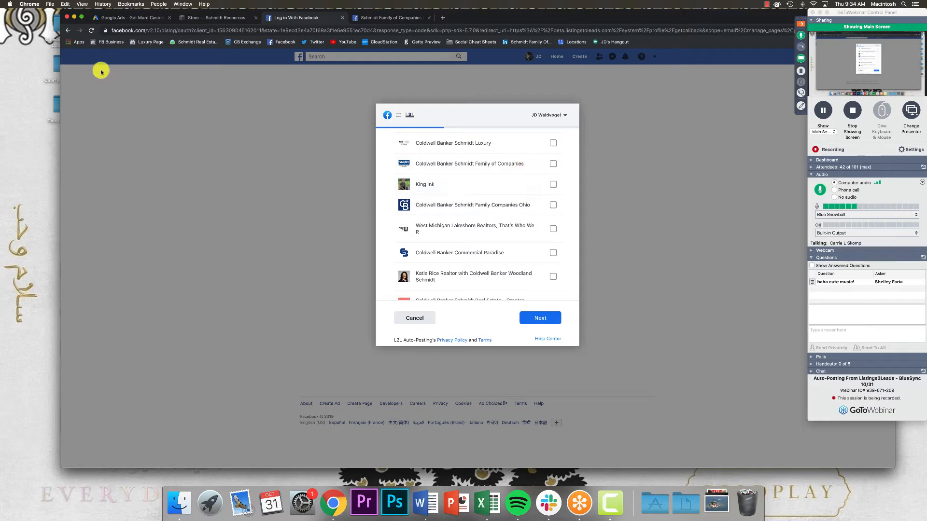
{"action": "left_click", "coordinate": [67, 30]}
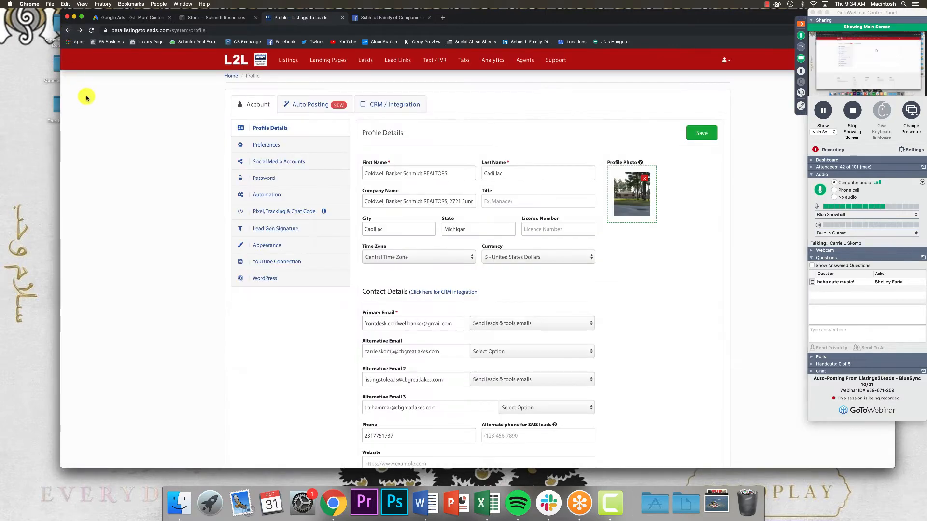
{"action": "left_click", "coordinate": [317, 109]}
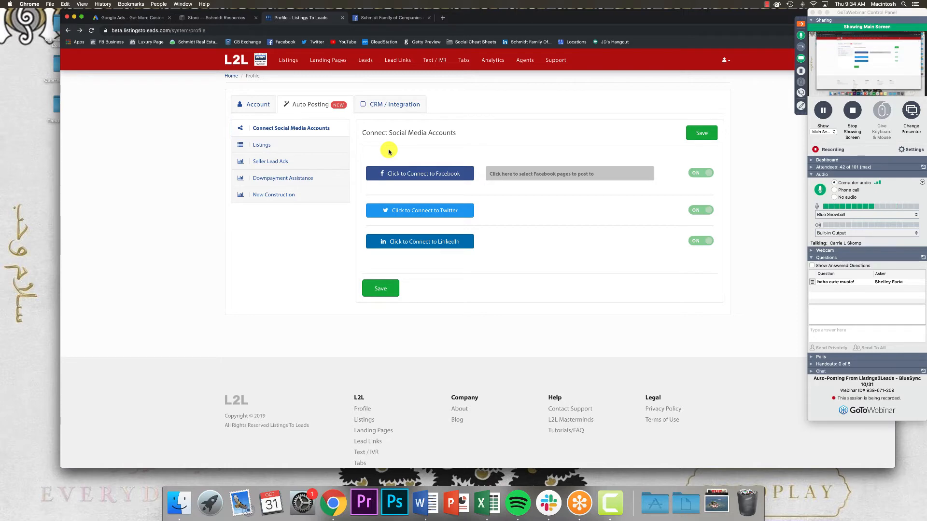
View the Twitter authorization request for Listings To Leads and return to the Auto Posting settings without authorizing.
{"action": "left_click", "coordinate": [424, 212]}
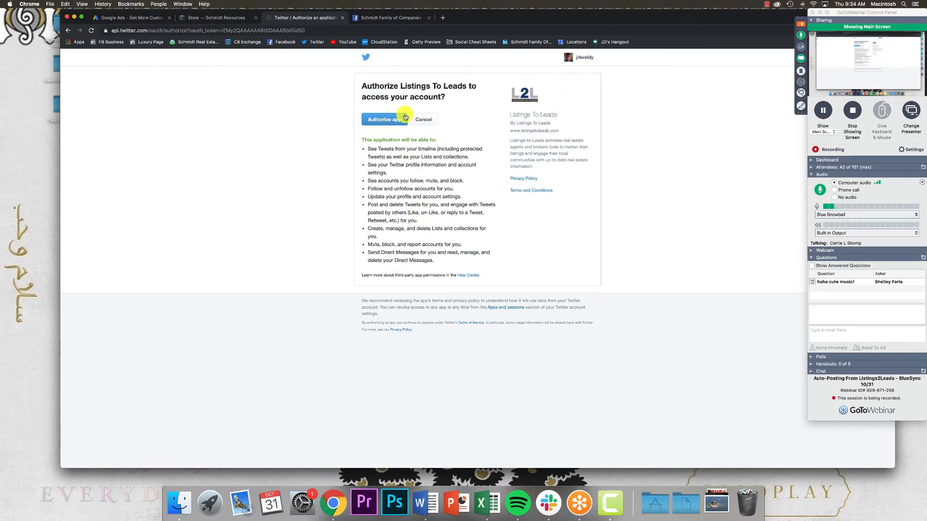
{"action": "left_click", "coordinate": [72, 31]}
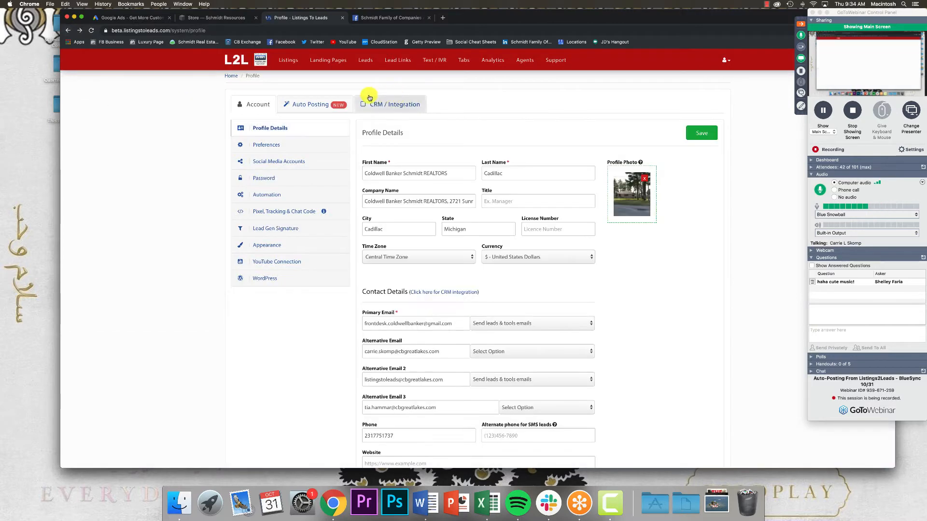
{"action": "left_click", "coordinate": [337, 104]}
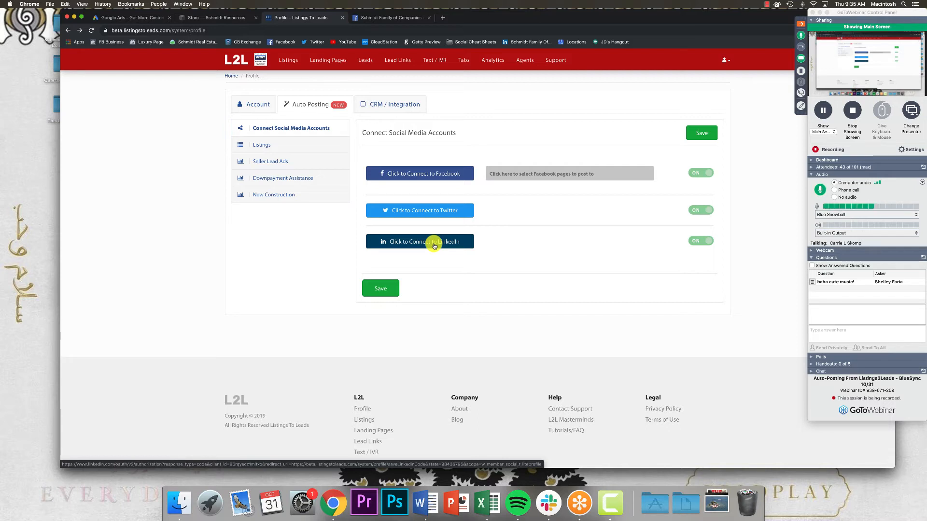
Open the auto-posting template for Listings and copy the suggested ad text into the Facebook editor.
{"action": "left_click", "coordinate": [257, 150]}
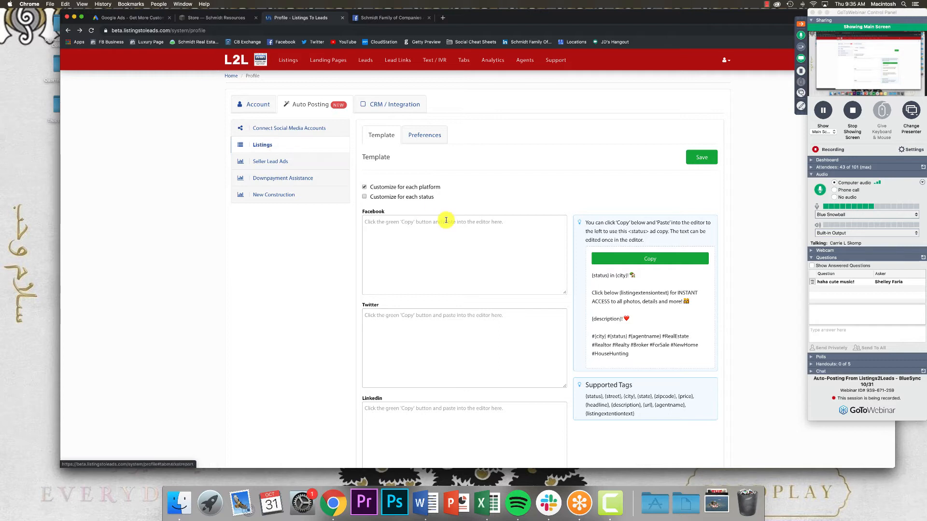
{"action": "scroll", "coordinate": [441, 232], "scroll_direction": "down", "scroll_amount": 2}
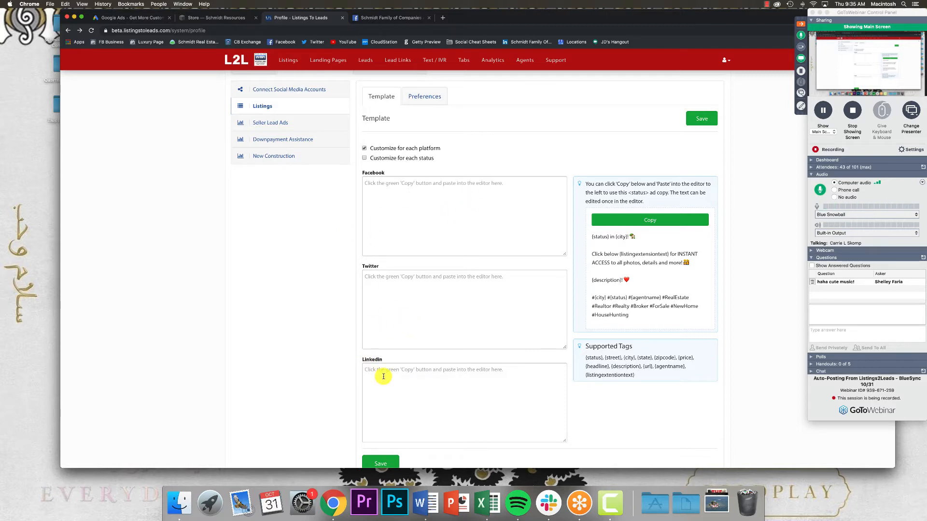
{"action": "left_click", "coordinate": [368, 185]}
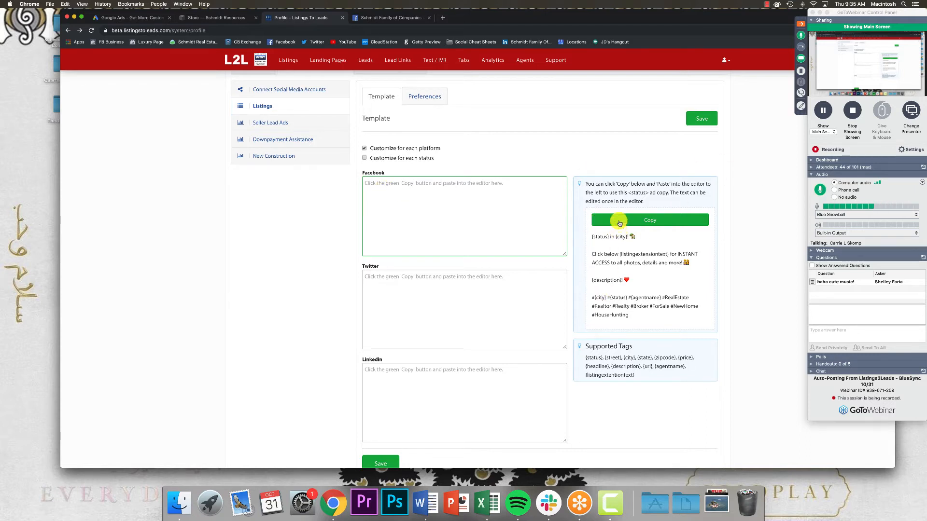
{"action": "left_click", "coordinate": [636, 224]}
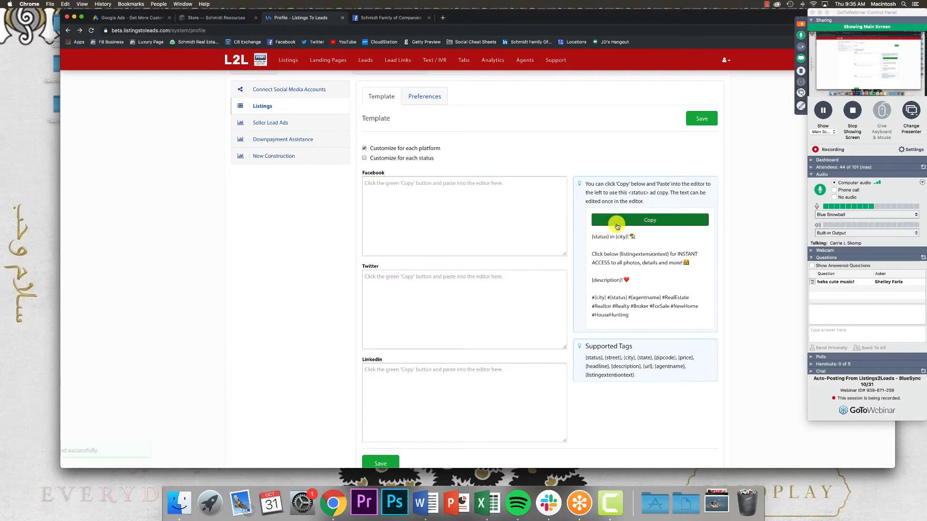
{"action": "left_click", "coordinate": [428, 215]}
{"action": "right_click", "coordinate": [425, 201]}
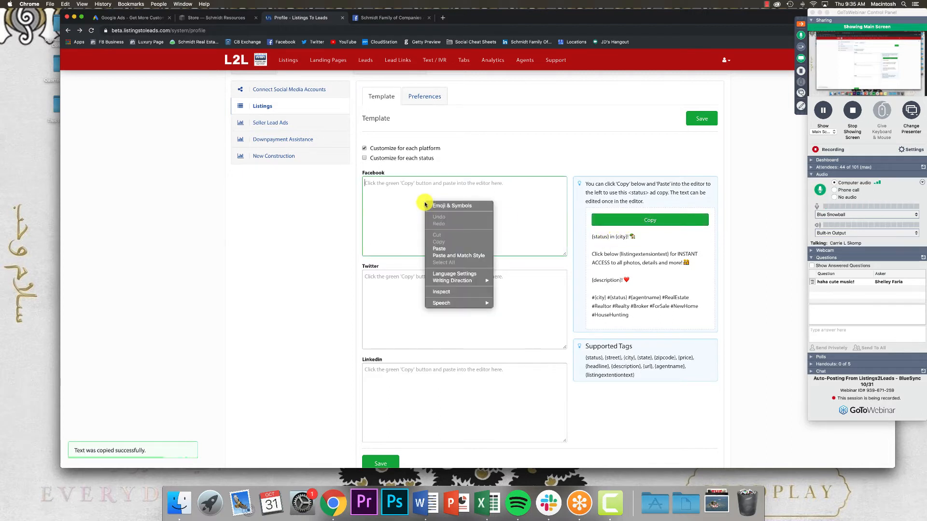
{"action": "left_click", "coordinate": [456, 249]}
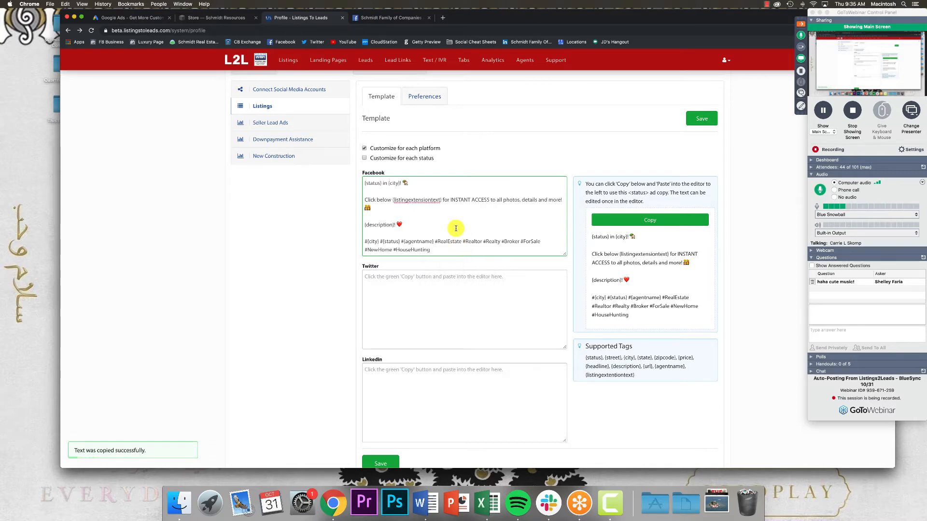
Enlarge the page and examine the wording, placeholder tags and hashtags of the suggested ad copy.
{"action": "scroll", "coordinate": [492, 227], "scroll_direction": "up", "scroll_amount": 1}
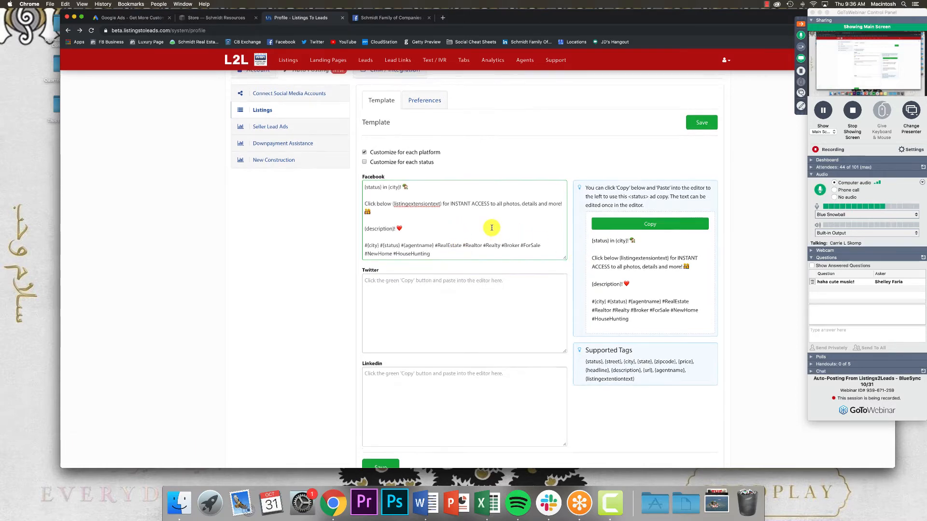
{"action": "scroll", "coordinate": [492, 228], "scroll_direction": "up", "scroll_amount": 1}
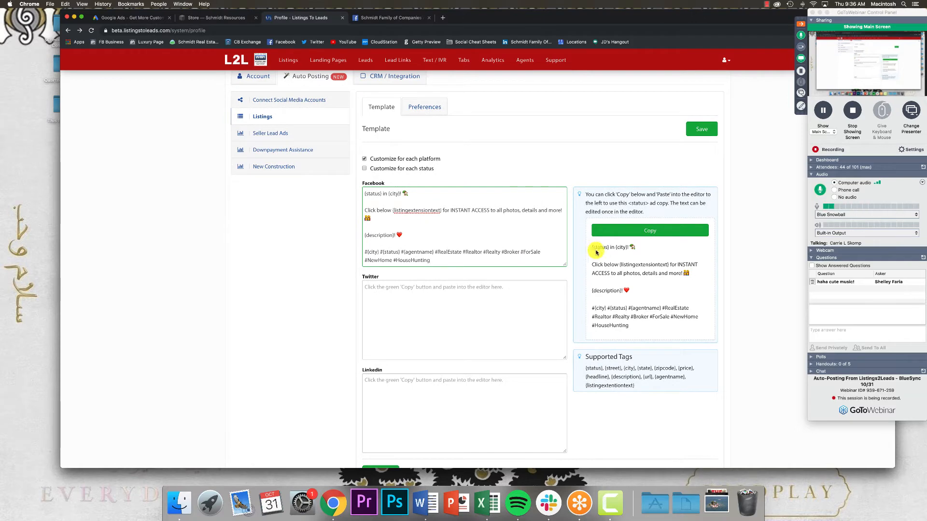
{"action": "key", "text": "super+equal"}
{"action": "key", "text": "super+equal"}
{"action": "key", "text": "super+equal"}
{"action": "key", "text": "super+equal"}
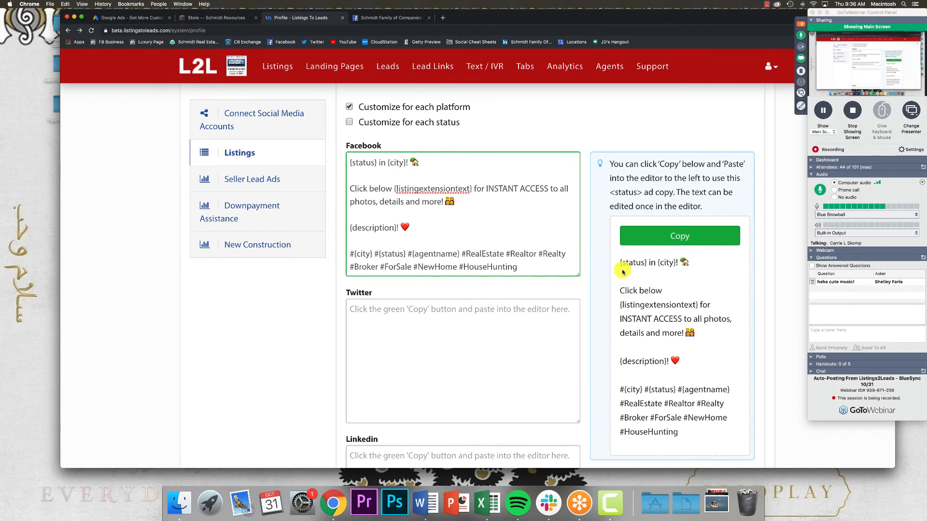
{"action": "scroll", "coordinate": [625, 263], "scroll_direction": "down", "scroll_amount": 1}
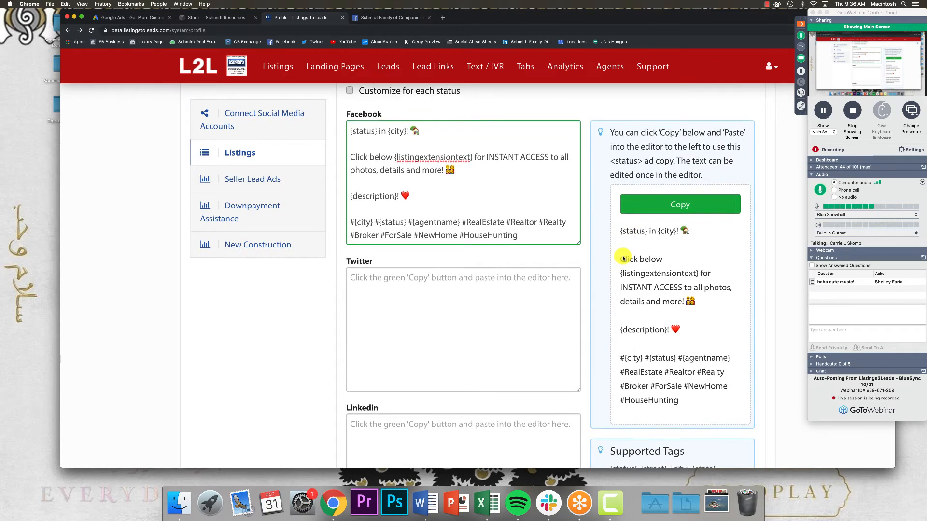
{"action": "scroll", "coordinate": [627, 249], "scroll_direction": "down", "scroll_amount": 1}
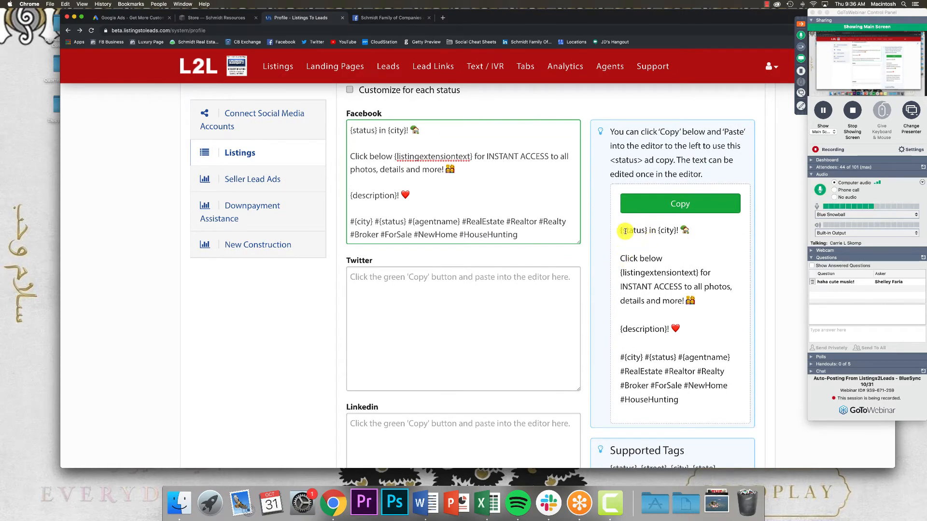
Examine the {status}, {city}, {description} and {agentname} tags in the Facebook post template one by one.
{"action": "left_click_drag", "start_coordinate": [660, 232], "coordinate": [648, 230]}
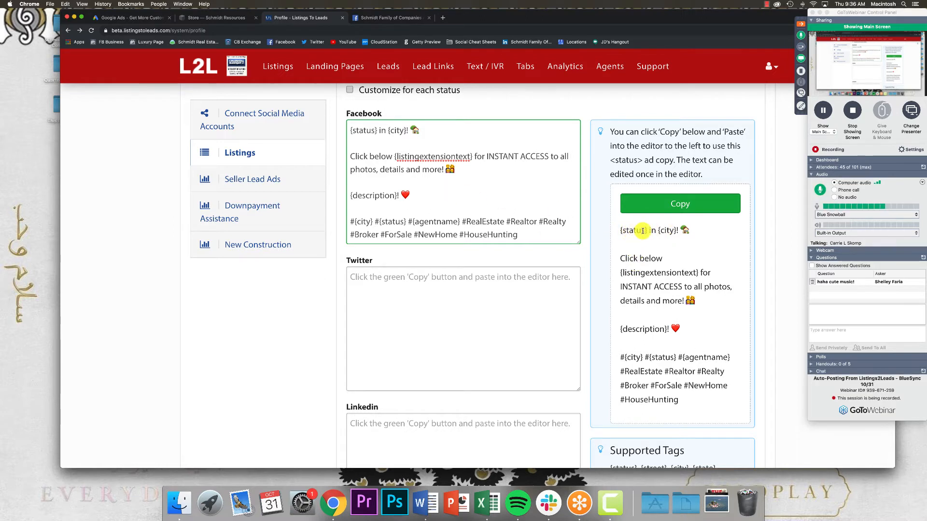
{"action": "left_click_drag", "start_coordinate": [376, 131], "coordinate": [408, 131]}
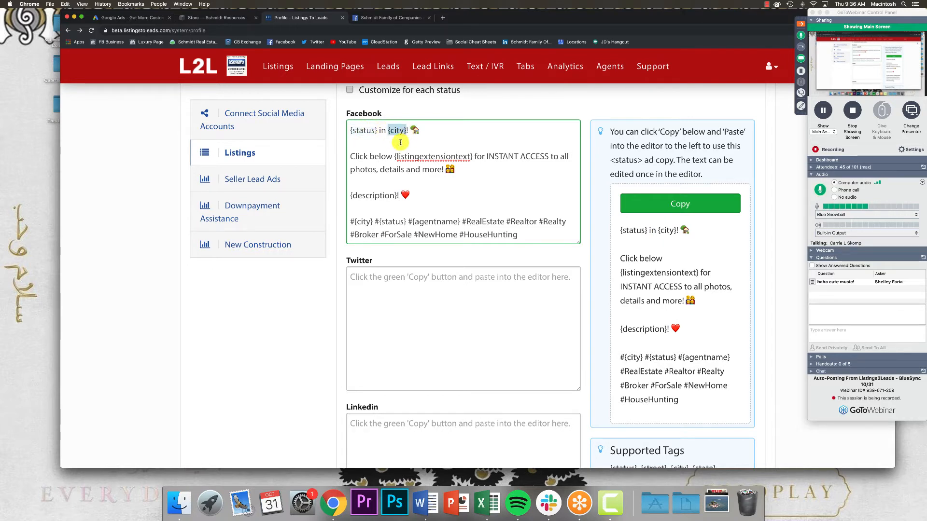
{"action": "left_click", "coordinate": [397, 146]}
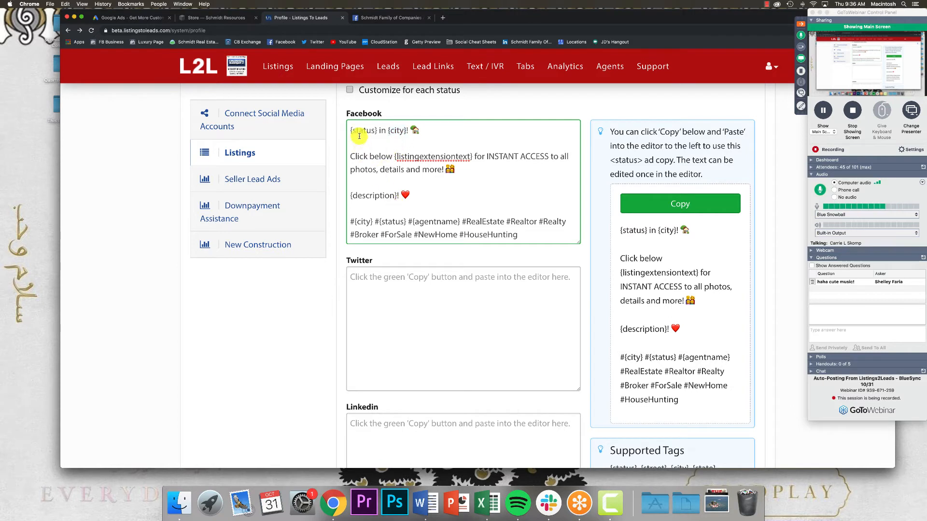
{"action": "left_click_drag", "start_coordinate": [349, 131], "coordinate": [409, 130]}
{"action": "left_click", "coordinate": [394, 153]}
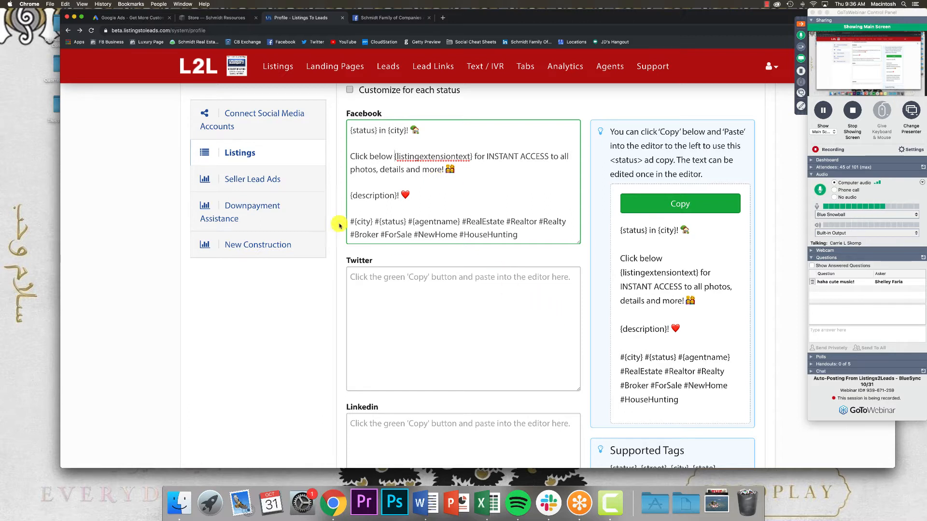
{"action": "left_click_drag", "start_coordinate": [352, 195], "coordinate": [398, 193]}
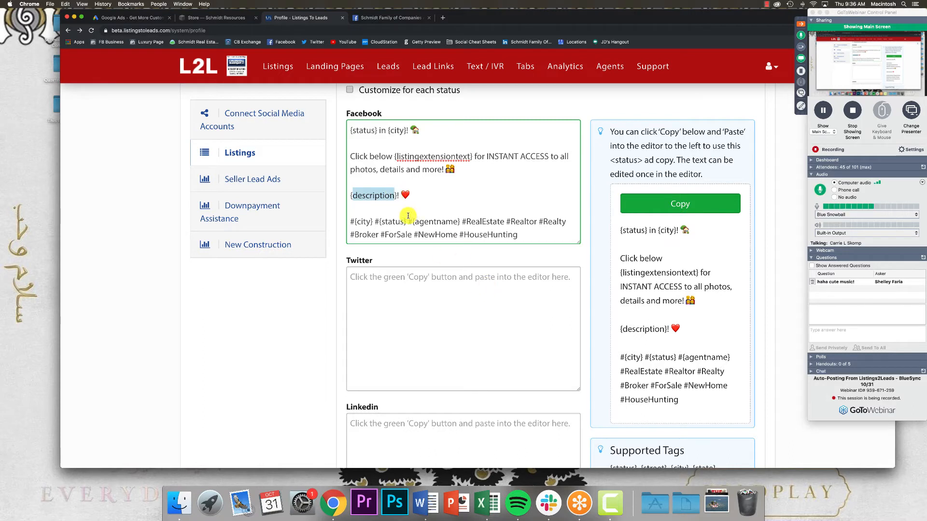
{"action": "scroll", "coordinate": [403, 217], "scroll_direction": "down", "scroll_amount": 1}
{"action": "double_click", "coordinate": [368, 201]}
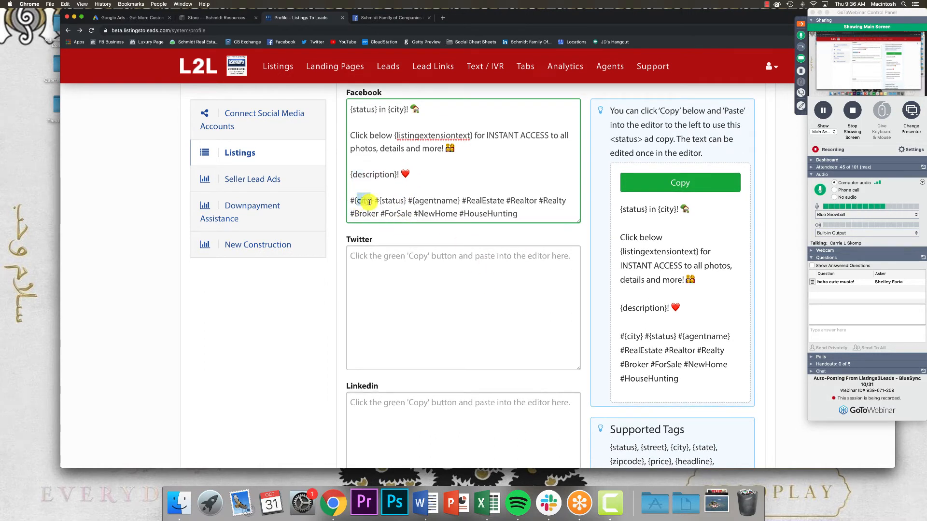
{"action": "double_click", "coordinate": [393, 201]}
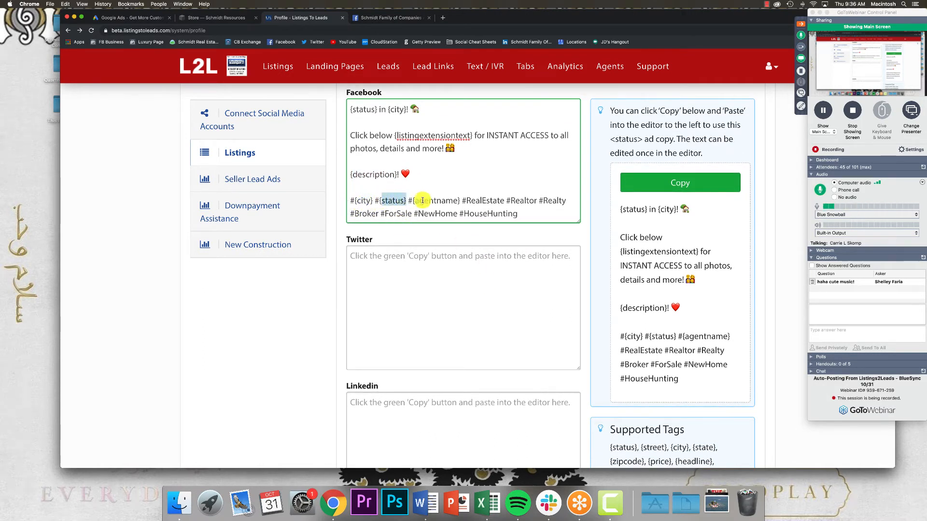
{"action": "double_click", "coordinate": [425, 201]}
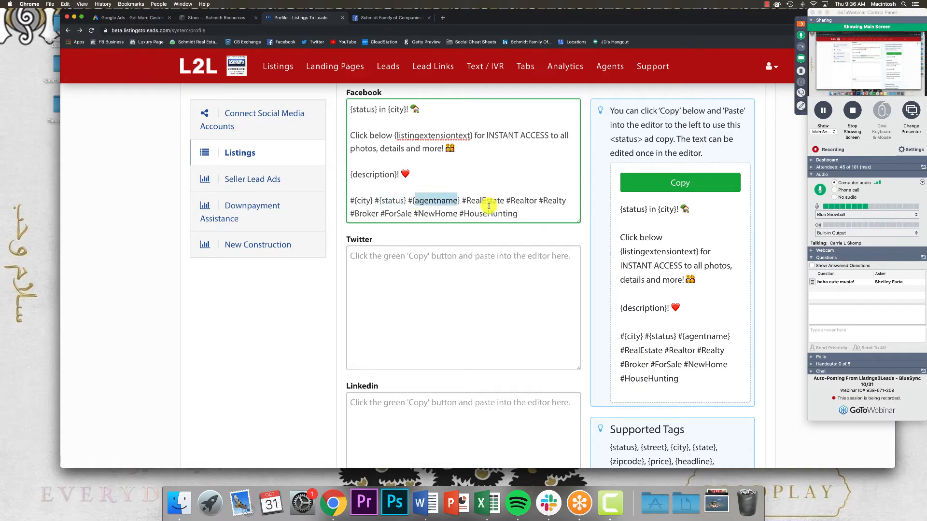
{"action": "scroll", "coordinate": [461, 208], "scroll_direction": "up", "scroll_amount": 5}
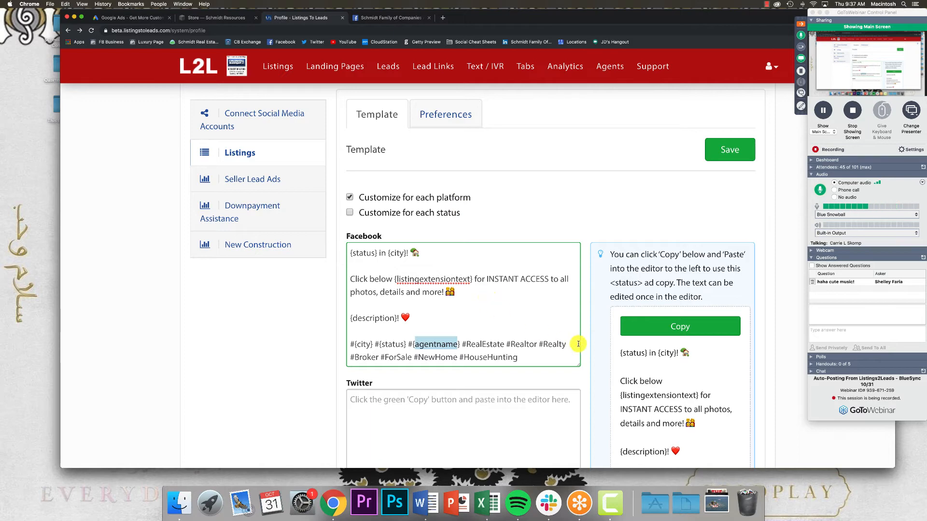
Delete all the hashtags from the end of the Facebook post template.
{"action": "left_click", "coordinate": [566, 354]}
{"action": "key", "text": "super+minus"}
{"action": "key", "text": "super+minus"}
{"action": "key", "text": "super+minus"}
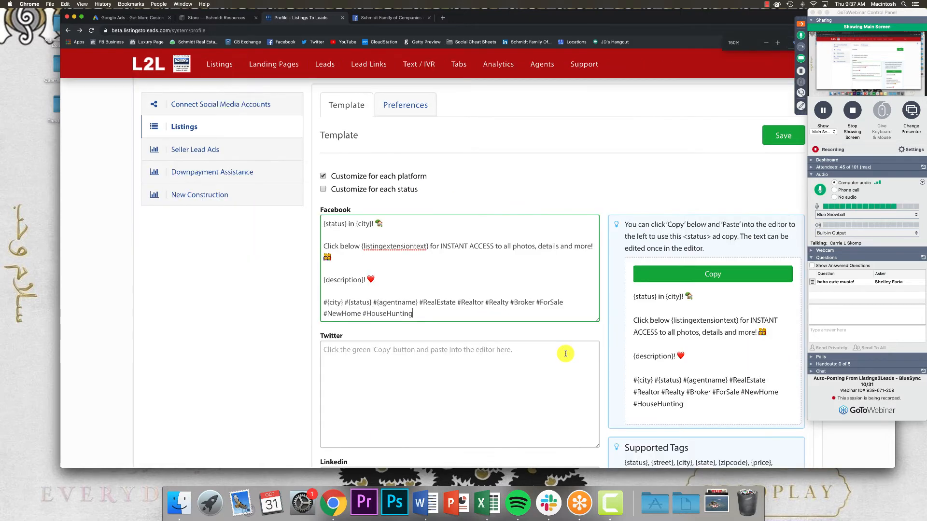
{"action": "key", "text": "super+minus"}
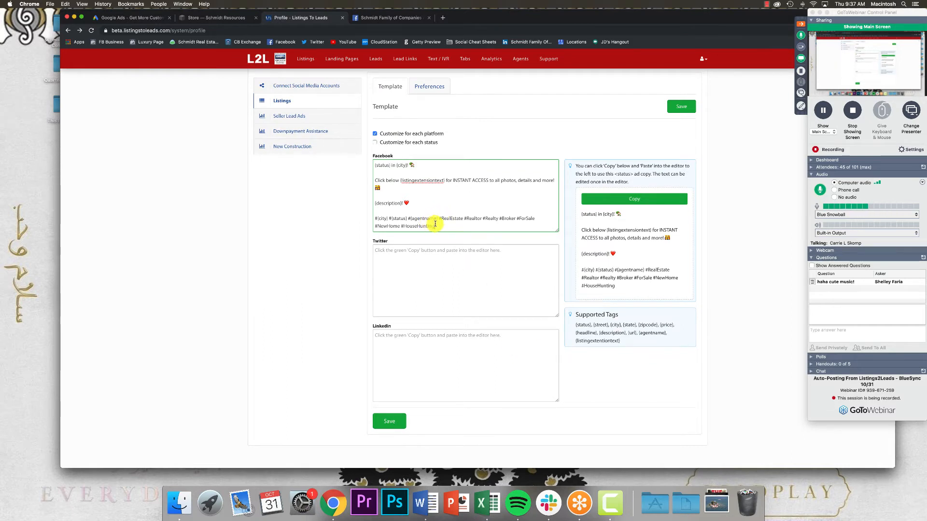
{"action": "left_click_drag", "start_coordinate": [436, 225], "coordinate": [375, 222]}
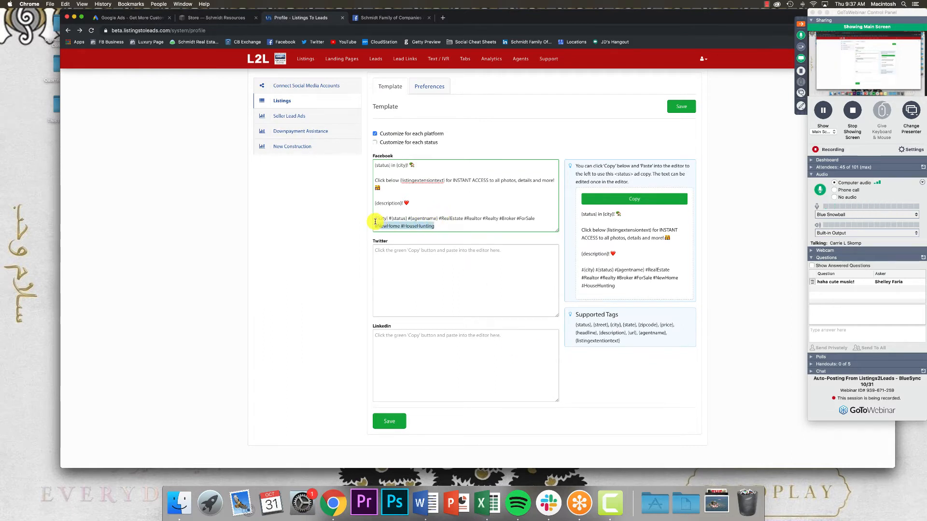
{"action": "left_click", "coordinate": [435, 223]}
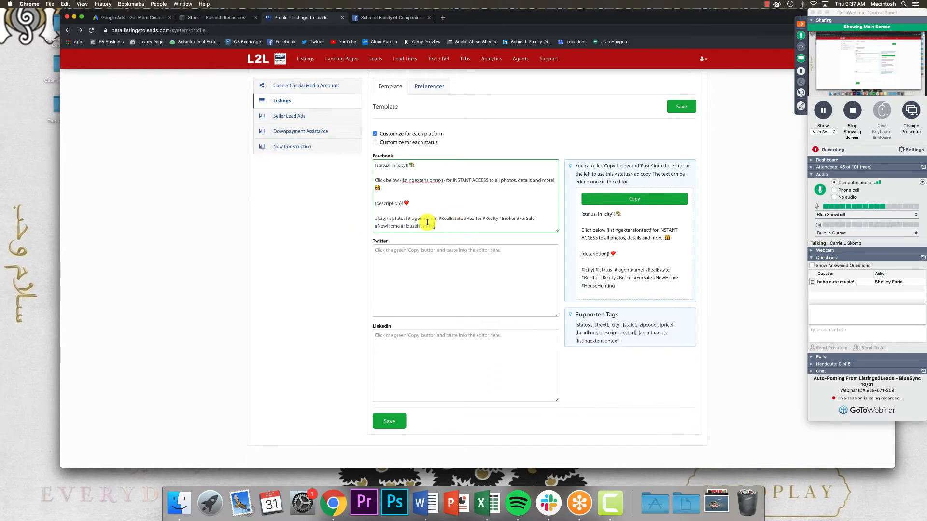
{"action": "left_click_drag", "start_coordinate": [435, 225], "coordinate": [372, 218]}
{"action": "key", "text": "BackSpace"}
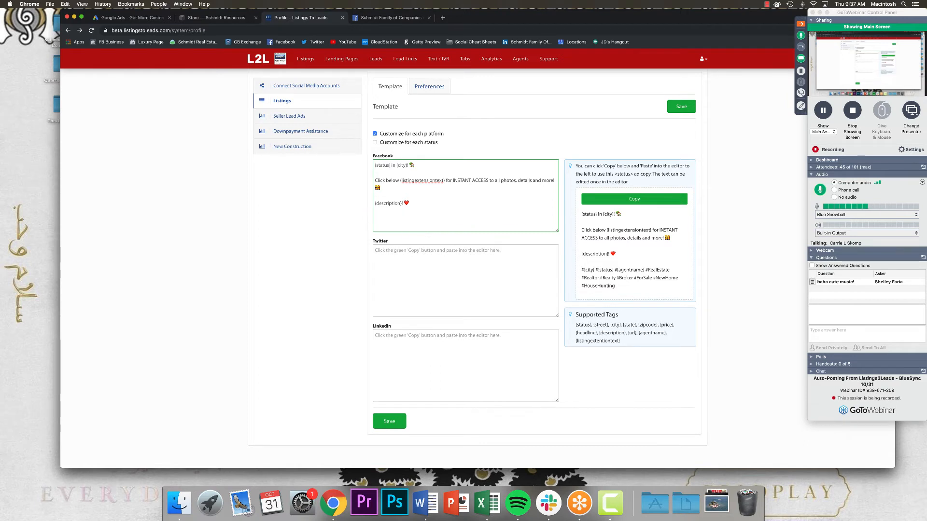
Paste the suggested ad copy into the Twitter template, replacing the #Realty hashtag with #WestMichiganRealEstate at the end of the list.
{"action": "left_click", "coordinate": [431, 250]}
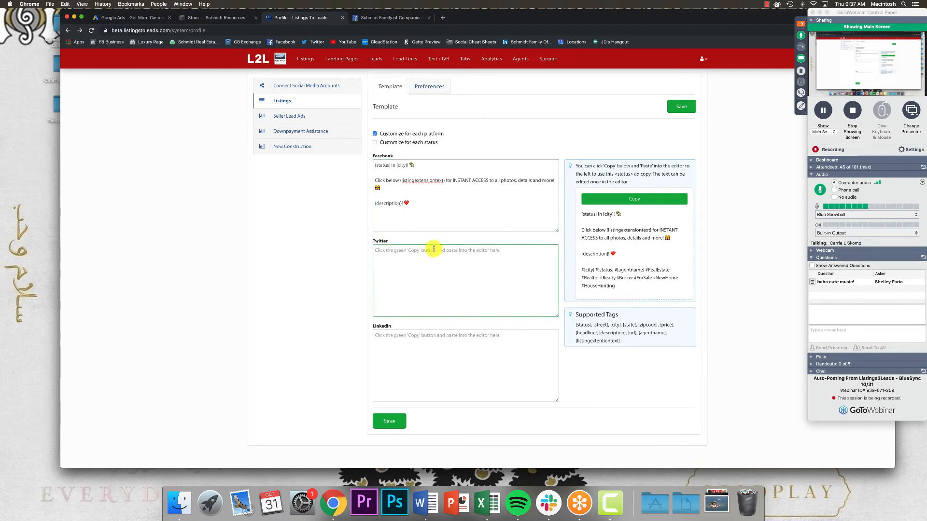
{"action": "key", "text": "super+v"}
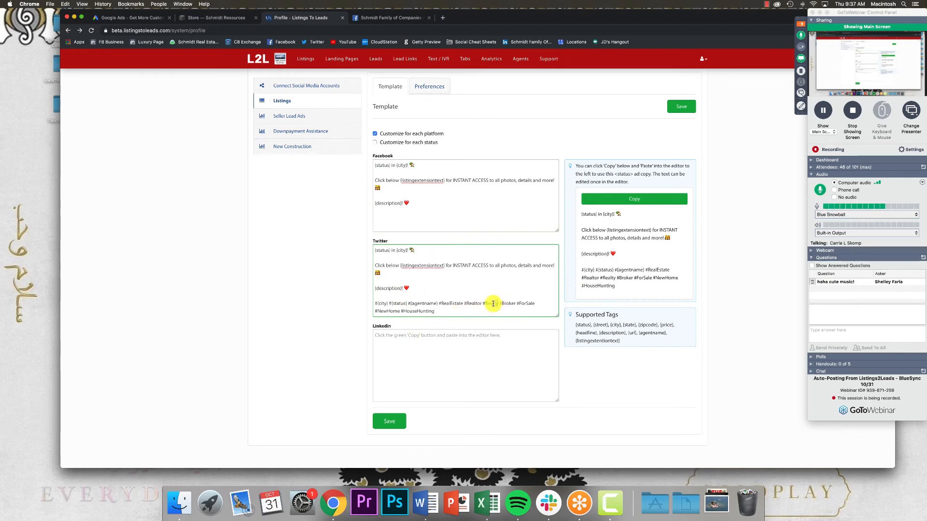
{"action": "left_click_drag", "start_coordinate": [481, 305], "coordinate": [498, 305]}
{"action": "key", "text": "BackSpace"}
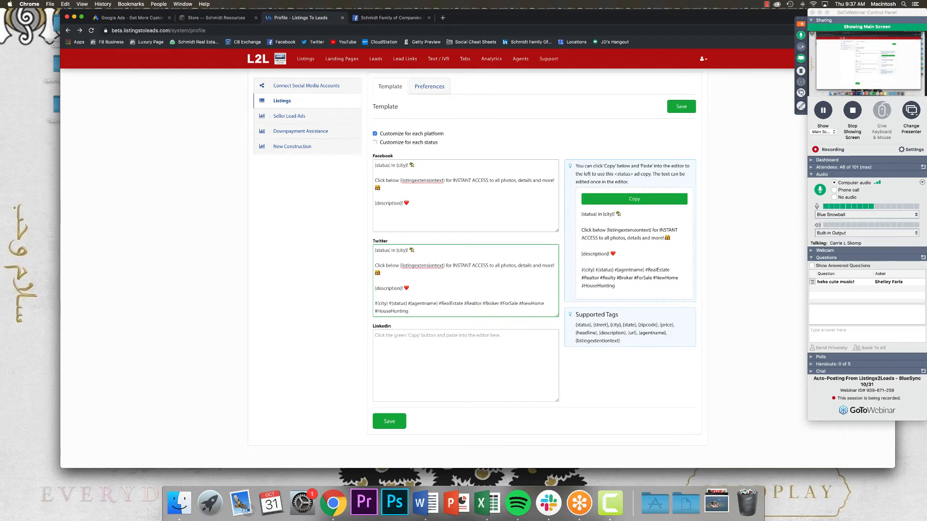
{"action": "type", "text": "#WestMichiganRealEstate"}
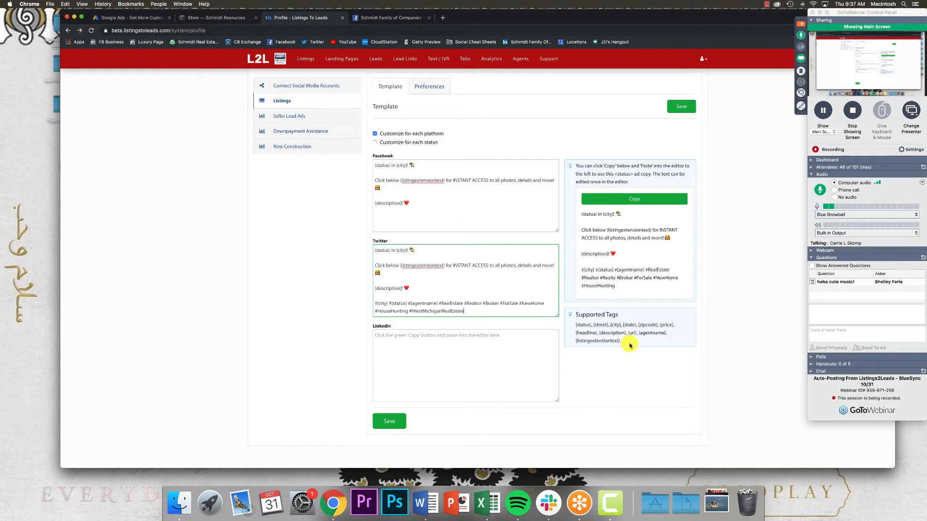
Highlight the Supported Tags list for the listing templates.
{"action": "left_click_drag", "start_coordinate": [625, 351], "coordinate": [573, 319]}
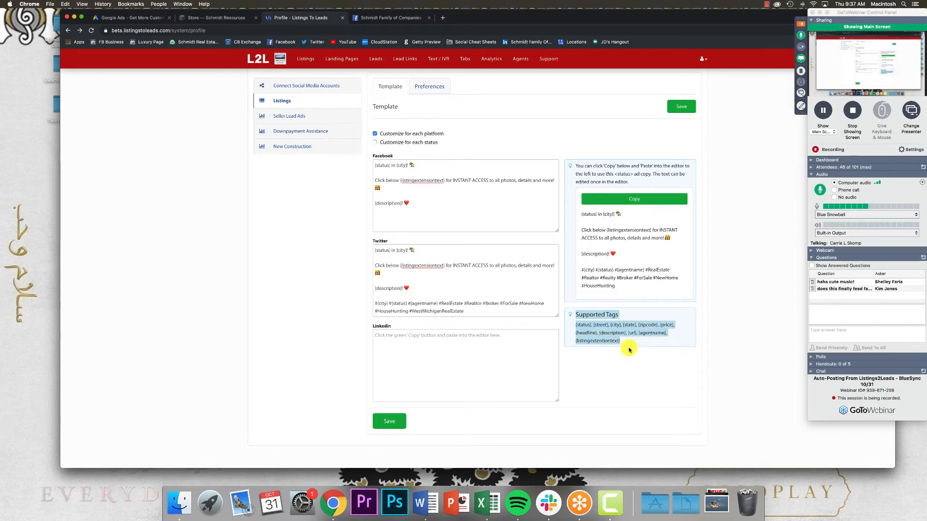
Switch to the GoToWebinar control panel, read the newest attendee question, and collapse the panel to return to the template page.
{"action": "left_click", "coordinate": [843, 289]}
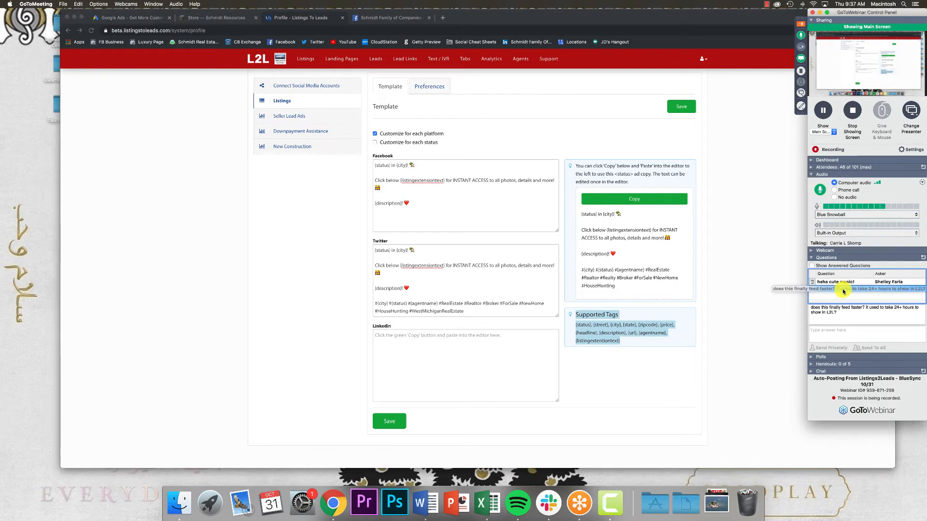
{"action": "left_click", "coordinate": [846, 301]}
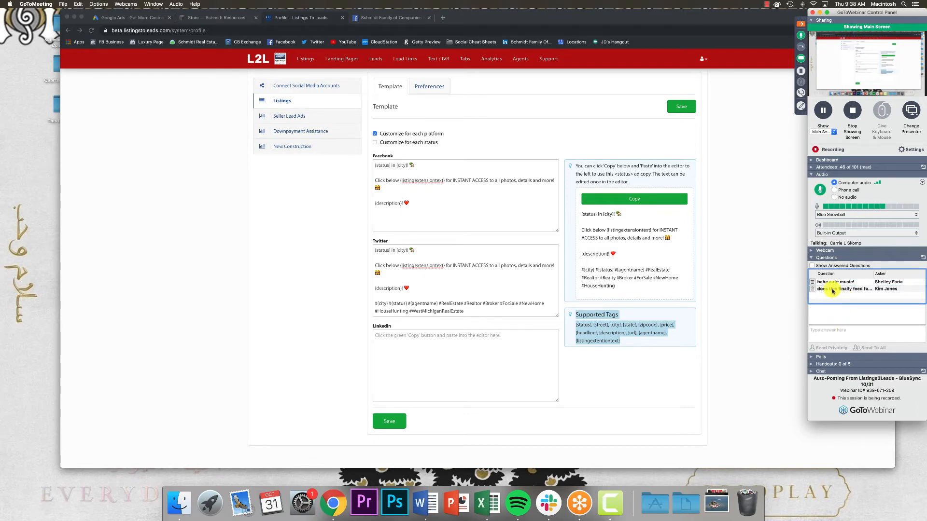
{"action": "left_click", "coordinate": [832, 290]}
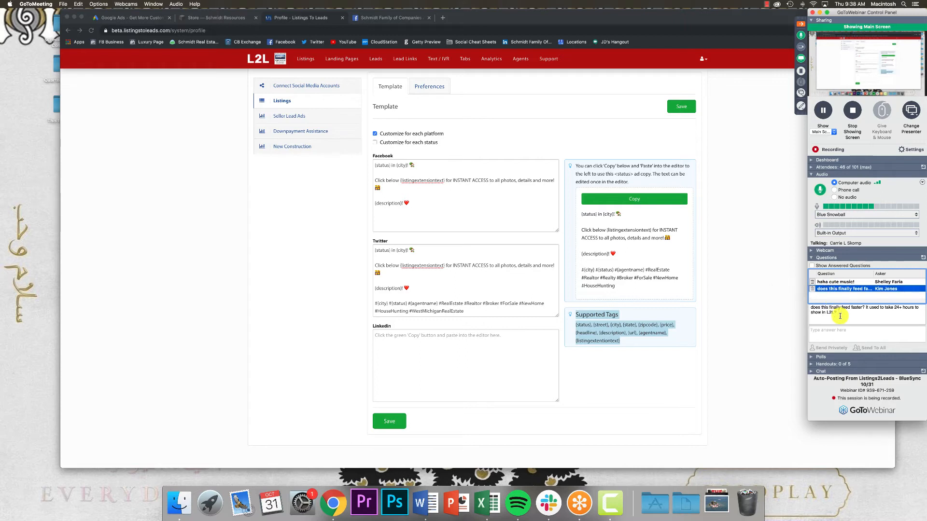
{"action": "left_click", "coordinate": [781, 334]}
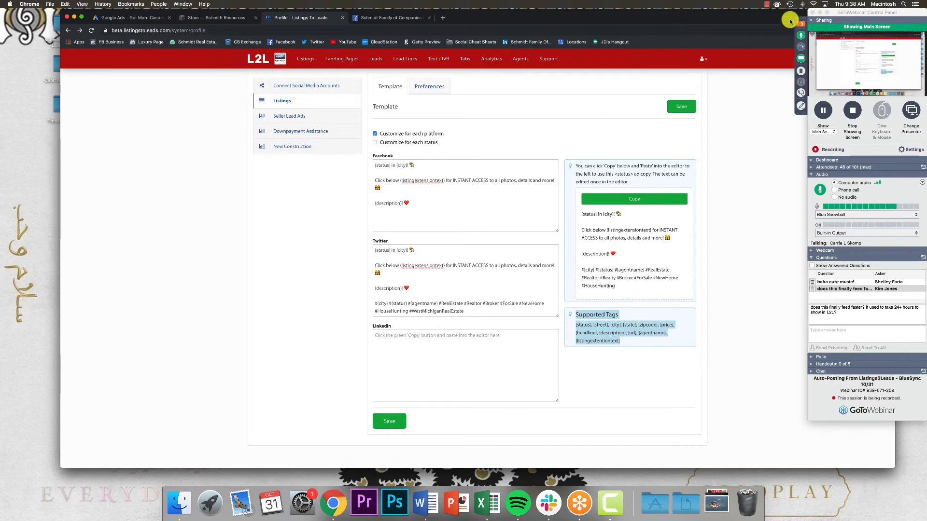
{"action": "left_click", "coordinate": [801, 24]}
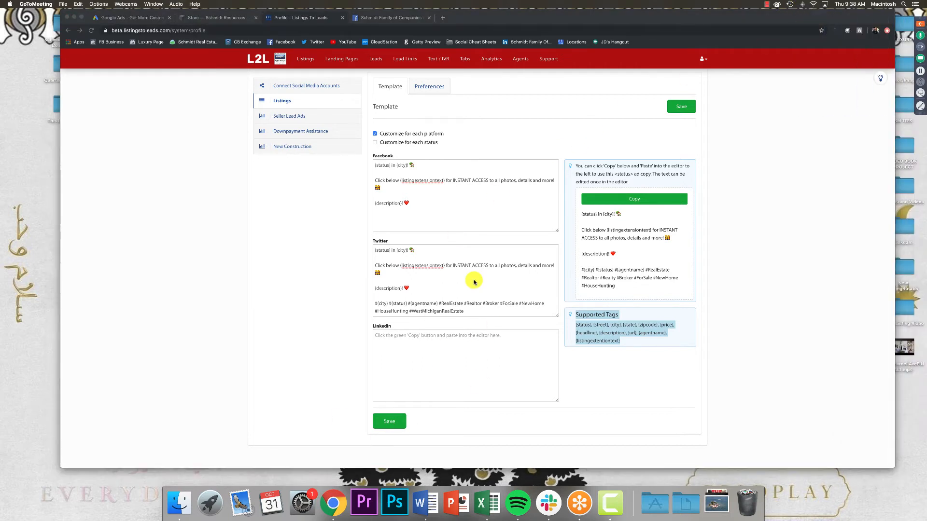
{"action": "left_click", "coordinate": [610, 365]}
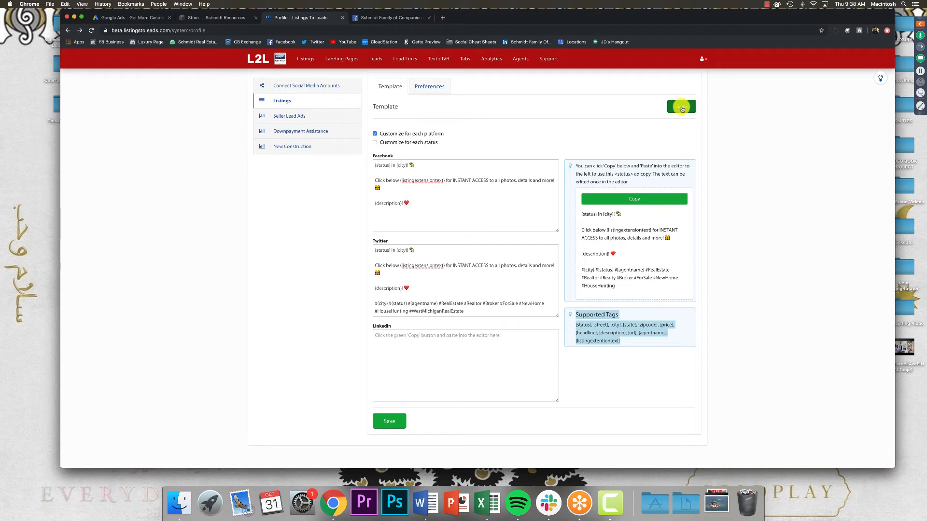
View the auto-posting preferences for Listings and return to the template.
{"action": "left_click", "coordinate": [430, 87]}
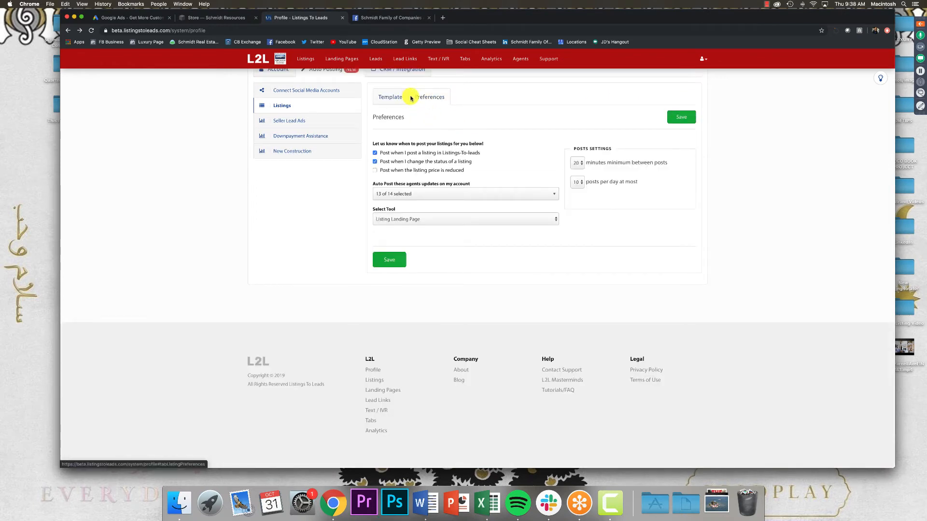
{"action": "scroll", "coordinate": [412, 102], "scroll_direction": "up", "scroll_amount": 1}
{"action": "left_click", "coordinate": [384, 120]}
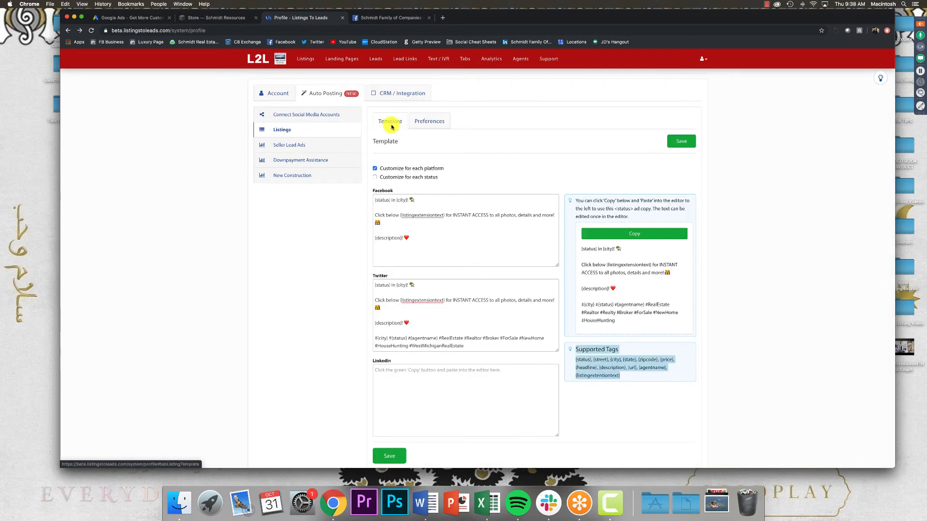
In the Listings preferences, set the minimum time between posts to 60 minutes and save the settings.
{"action": "left_click", "coordinate": [430, 123]}
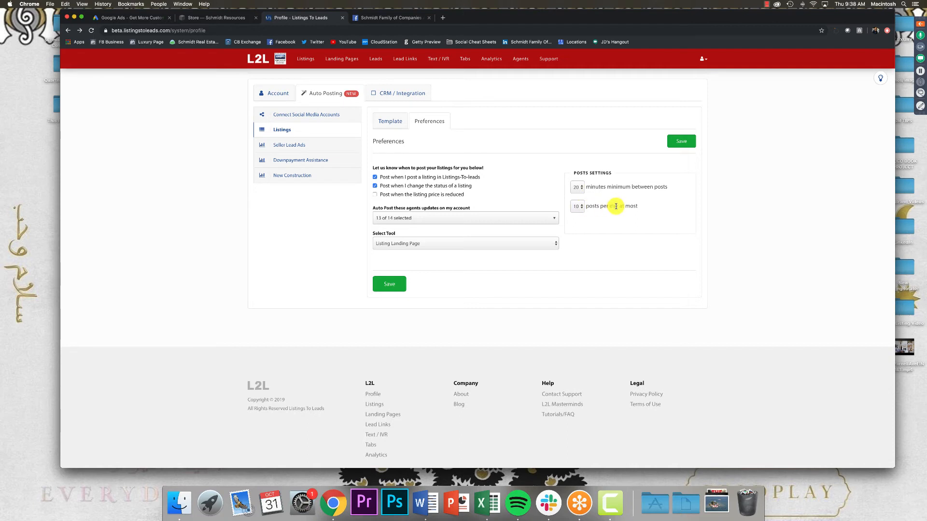
{"action": "left_click_drag", "start_coordinate": [584, 187], "coordinate": [660, 187]}
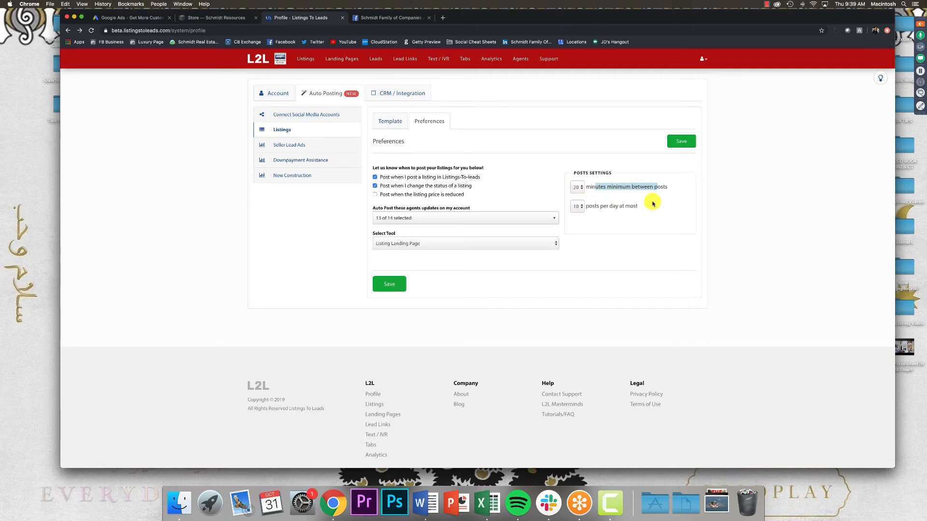
{"action": "left_click", "coordinate": [654, 203]}
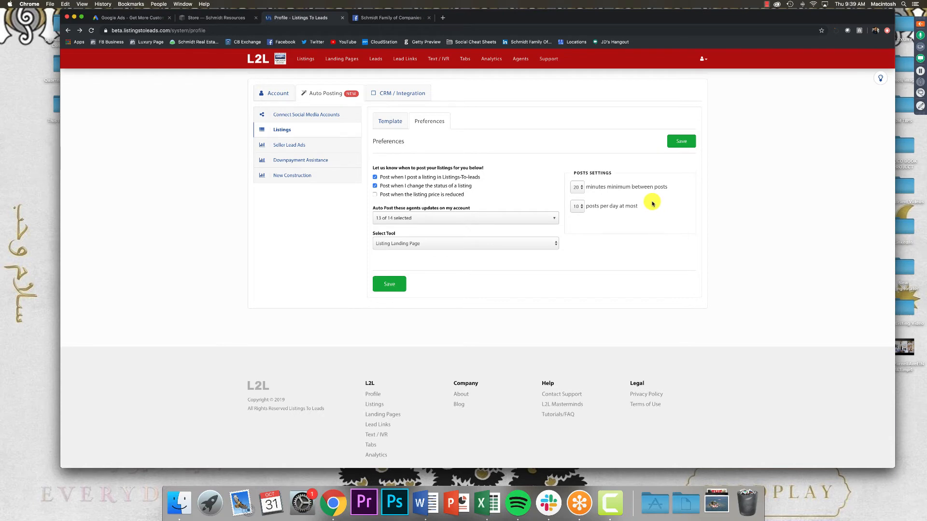
{"action": "left_click", "coordinate": [577, 188]}
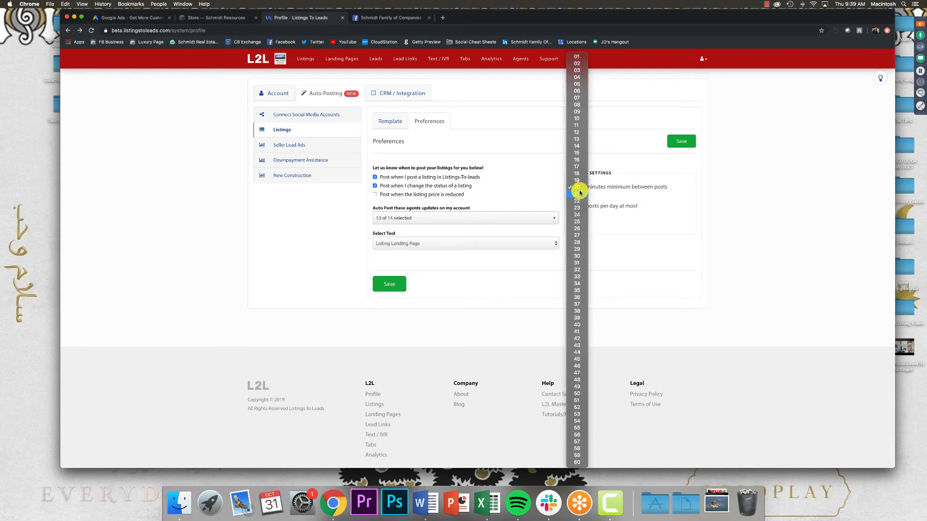
{"action": "left_click", "coordinate": [577, 462]}
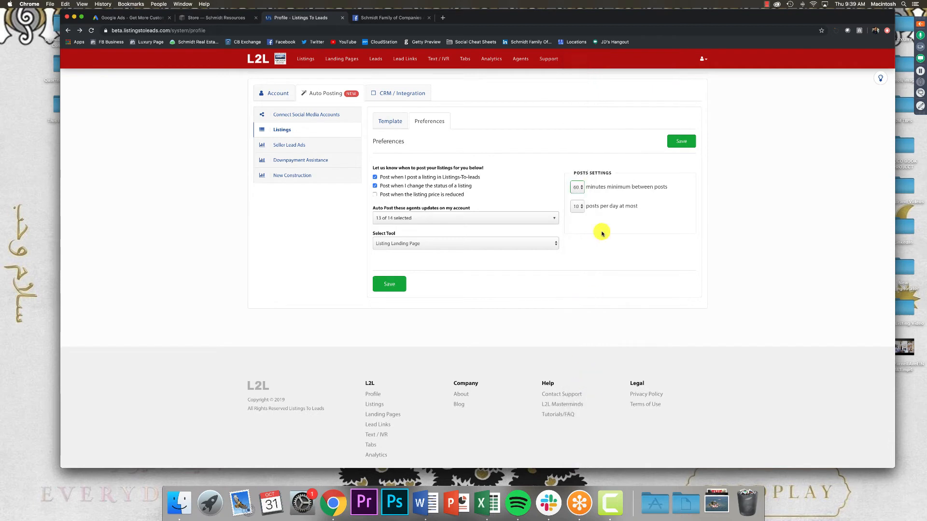
{"action": "left_click", "coordinate": [633, 200]}
{"action": "left_click", "coordinate": [387, 287]}
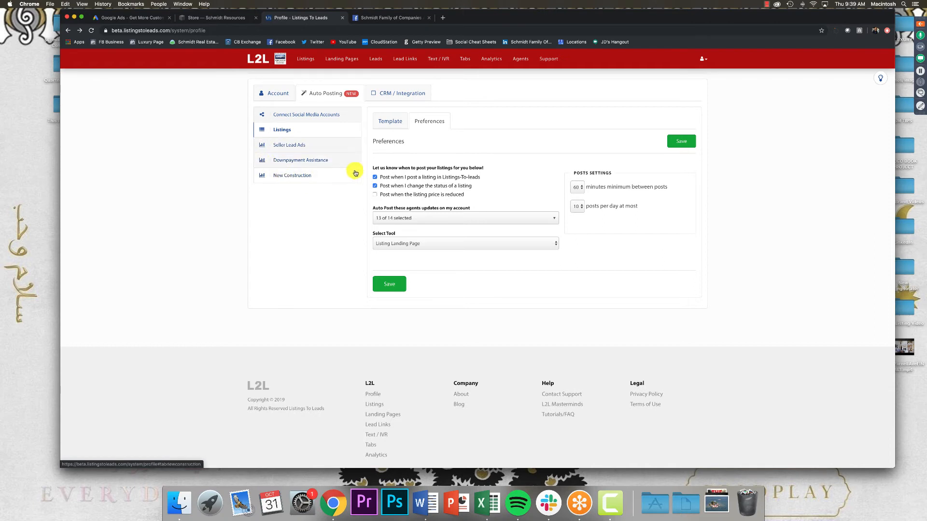
Open the Seller Lead Ads auto-posting settings and open the Landing Pages link in a new browser tab.
{"action": "left_click", "coordinate": [301, 146]}
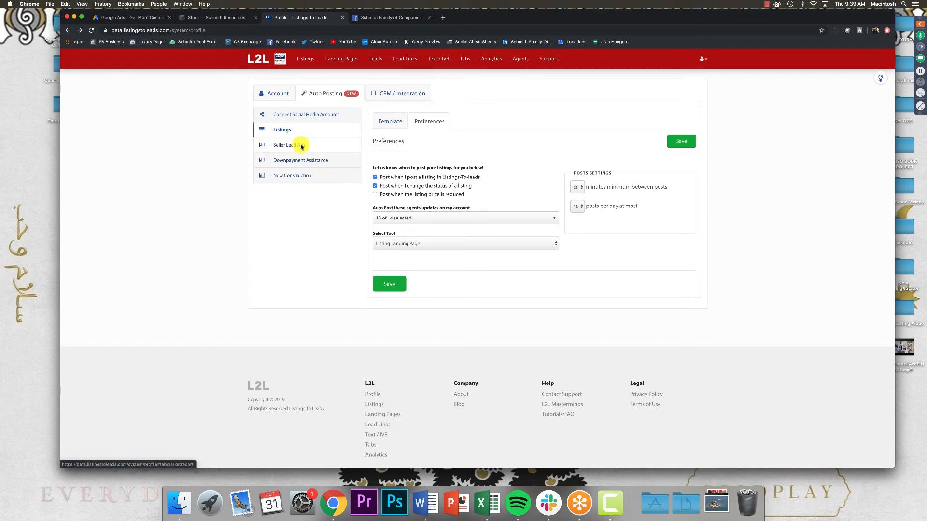
{"action": "right_click", "coordinate": [349, 64]}
{"action": "left_click", "coordinate": [382, 66]}
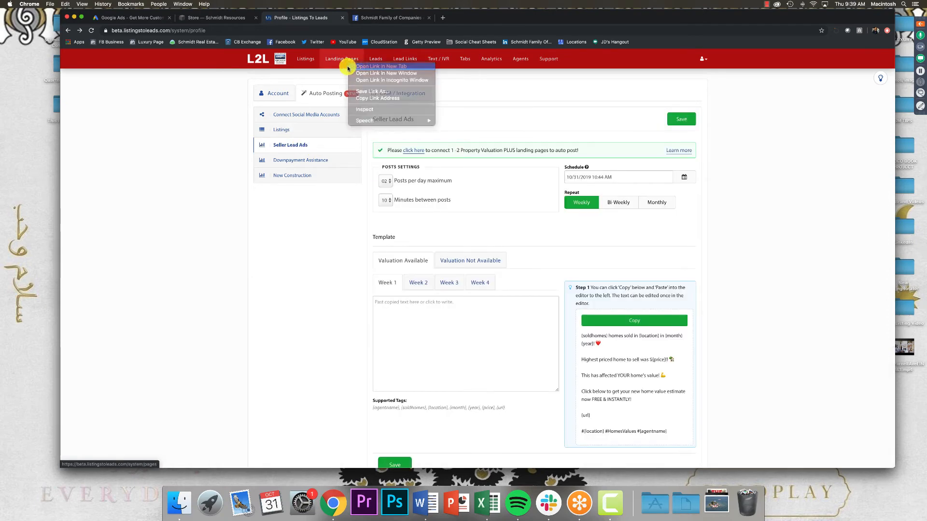
On the Landing Pages list, remove the bookmark from the Holland page and open that page in the live editor.
{"action": "left_click", "coordinate": [389, 18]}
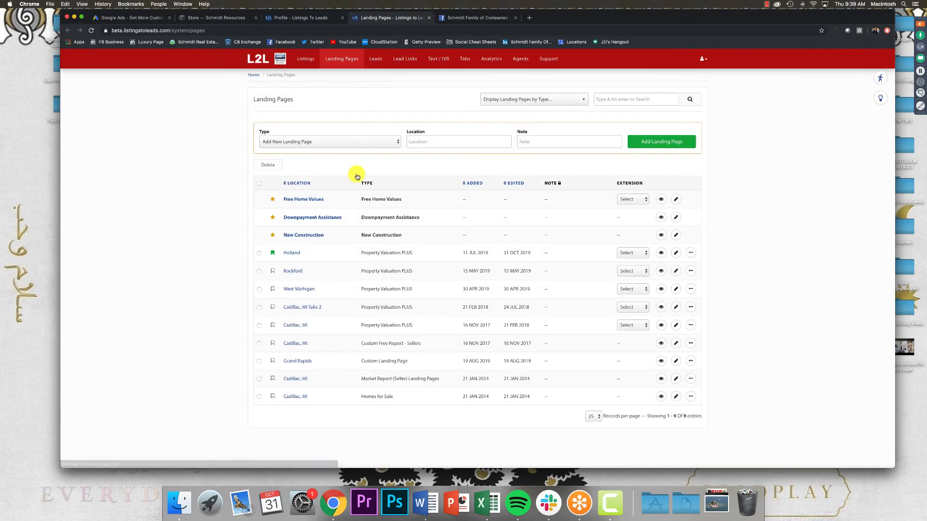
{"action": "left_click", "coordinate": [271, 254]}
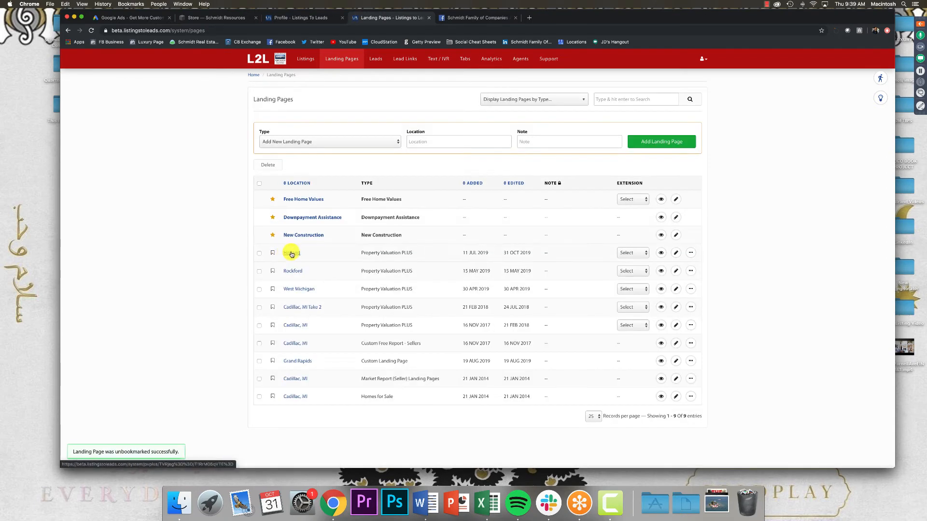
{"action": "left_click", "coordinate": [292, 252]}
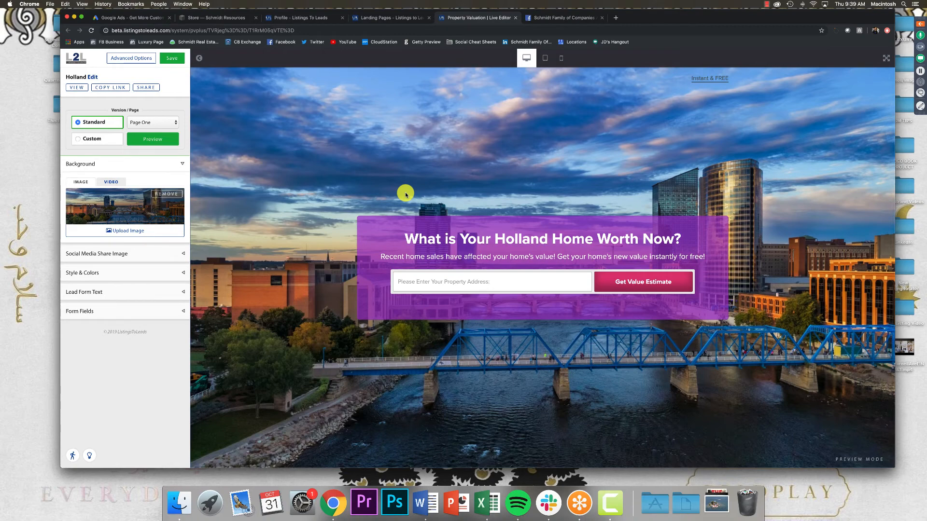
Return to the Seller Lead Ads settings and copy the suggested ad text into the Week 1 template for Valuation Available.
{"action": "left_click", "coordinate": [309, 17]}
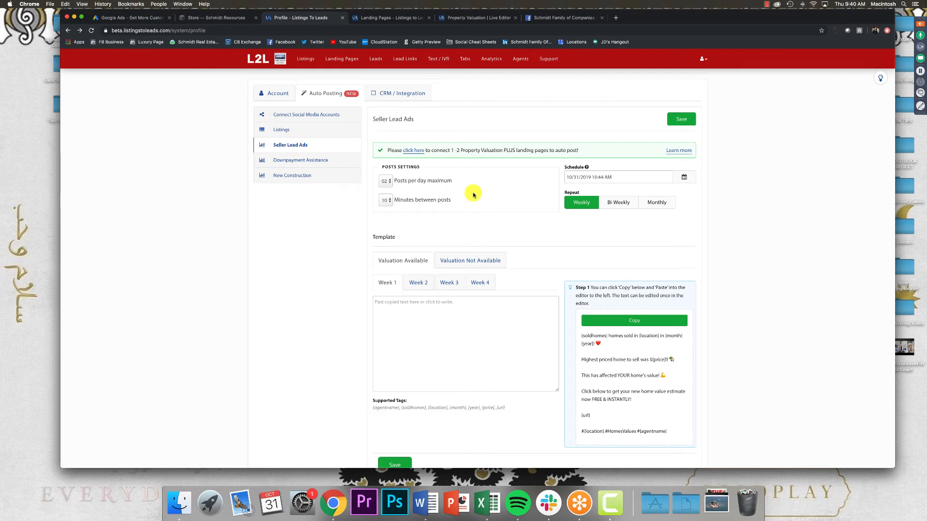
{"action": "scroll", "coordinate": [587, 307], "scroll_direction": "down", "scroll_amount": 1}
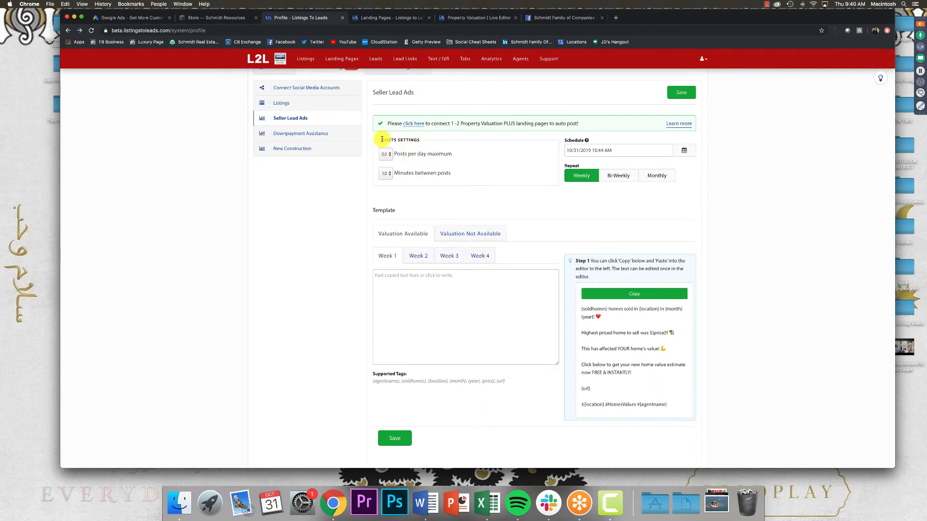
{"action": "left_click_drag", "start_coordinate": [394, 140], "coordinate": [420, 139]}
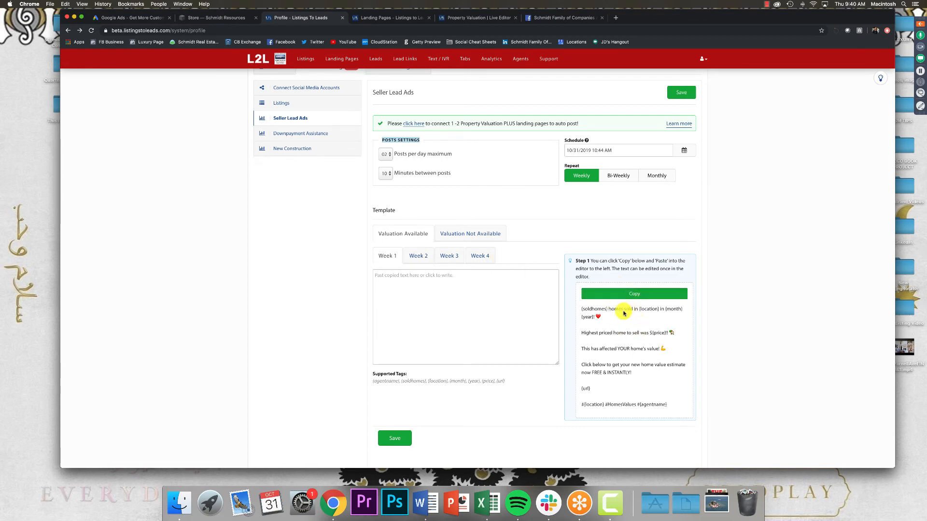
{"action": "left_click", "coordinate": [608, 296]}
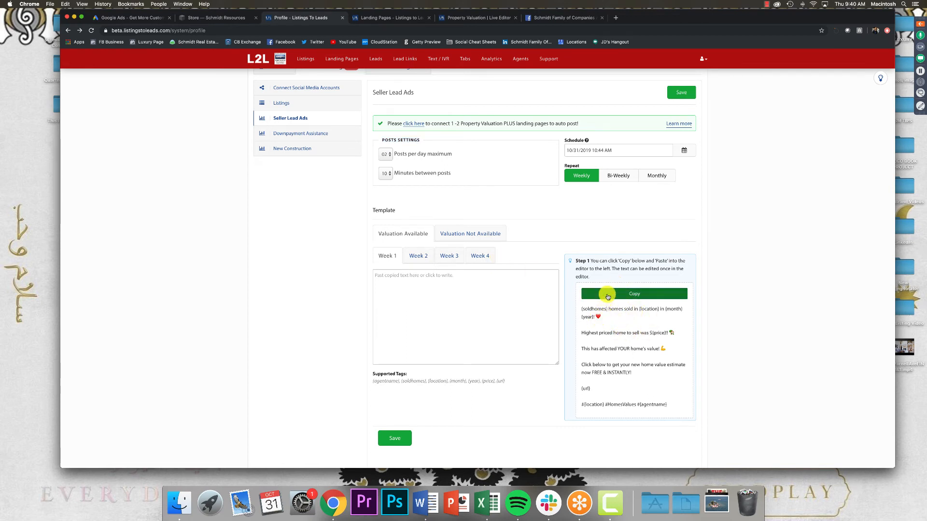
{"action": "left_click", "coordinate": [479, 309]}
{"action": "key", "text": "super+v"}
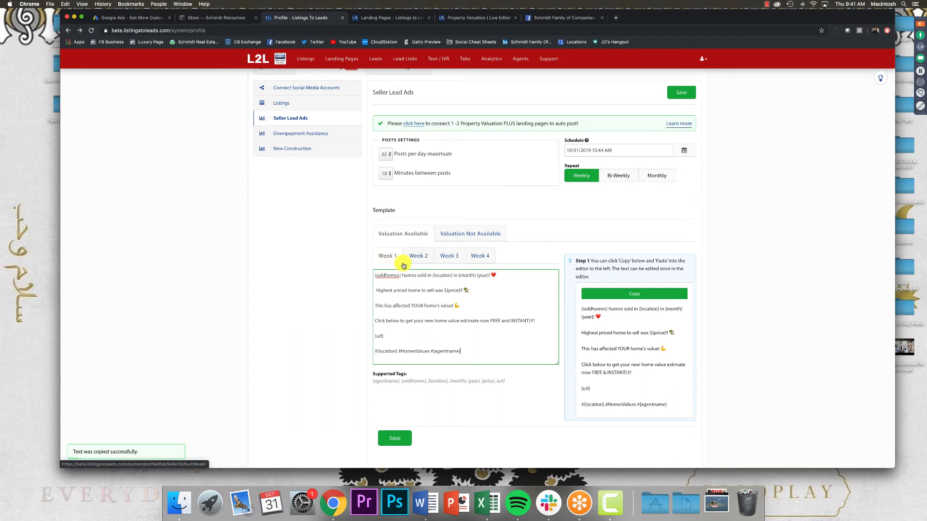
{"action": "left_click", "coordinate": [445, 255]}
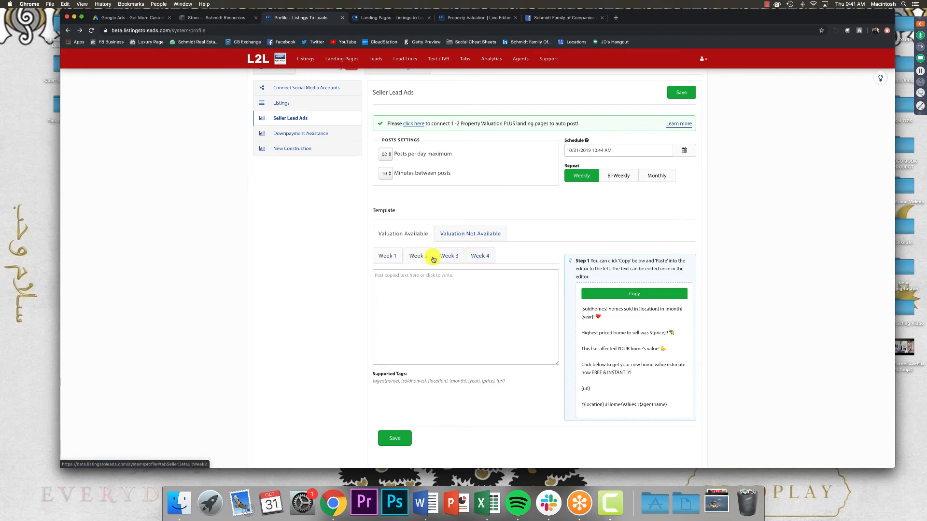
{"action": "left_click", "coordinate": [387, 256]}
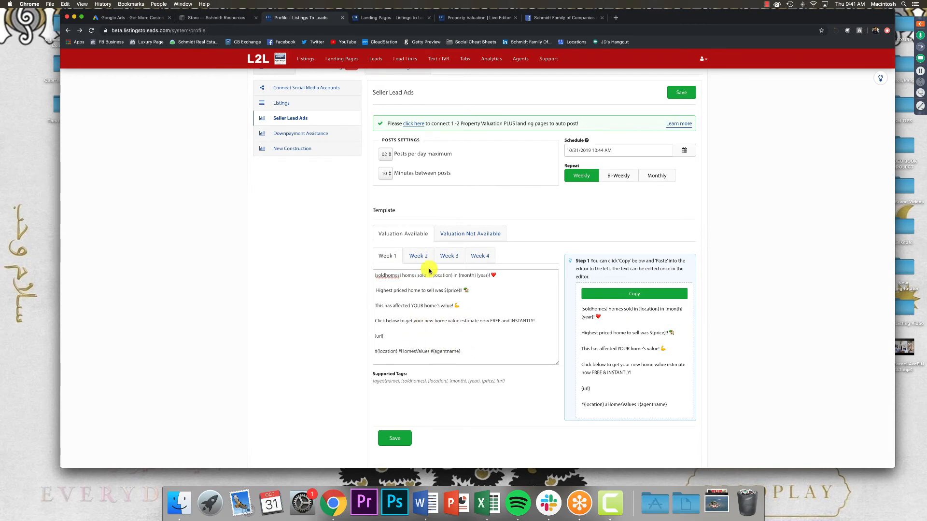
{"action": "left_click", "coordinate": [418, 257]}
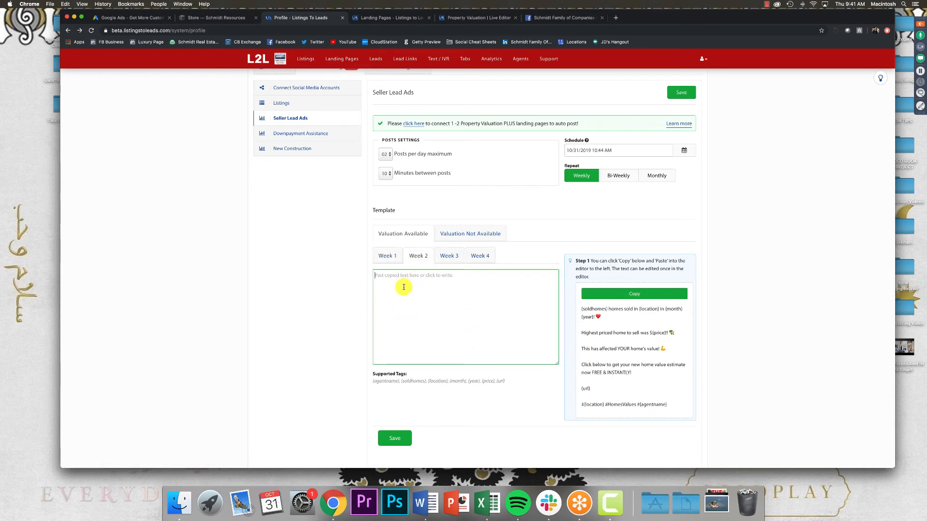
{"action": "type", "text": "The markrt"}
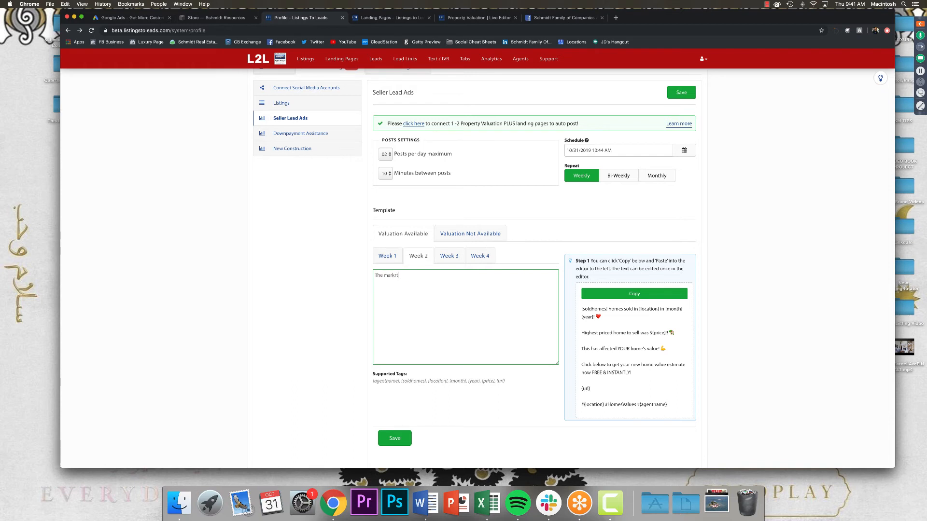
{"action": "type", "text": " is heating up again!"}
{"action": "key", "text": "super+a"}
{"action": "key", "text": "BackSpace"}
Paste the copied ad text into the Week 2, Week 3 and Week 4 templates for Valuation Available.
{"action": "key", "text": "super+v"}
{"action": "left_click", "coordinate": [449, 256]}
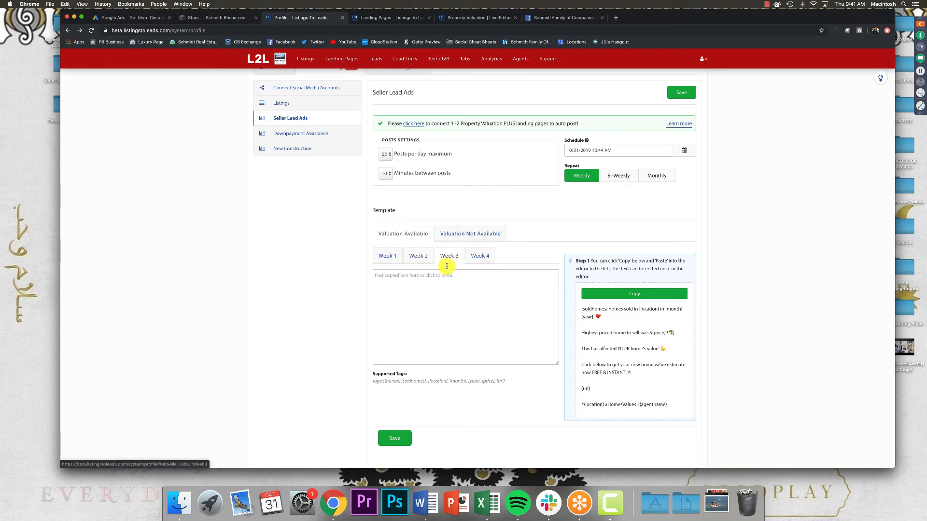
{"action": "key", "text": "super+v"}
{"action": "left_click", "coordinate": [480, 256]}
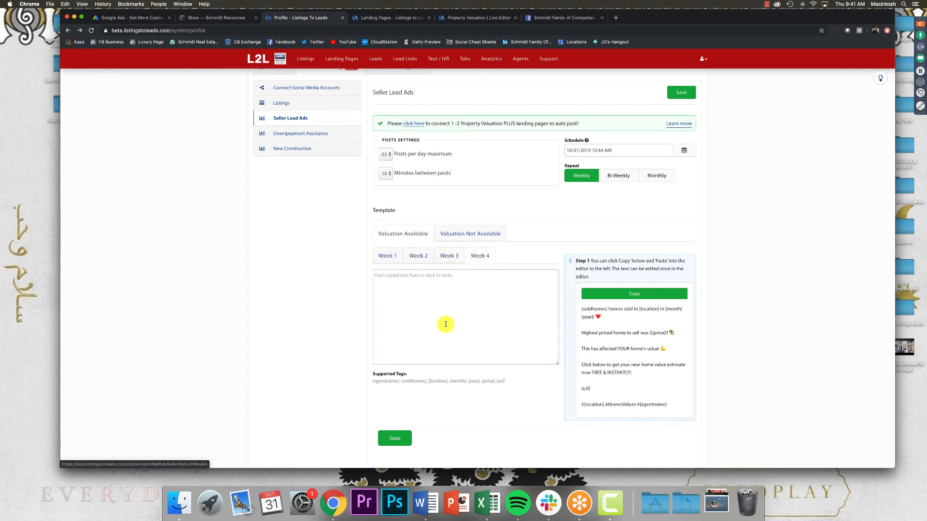
{"action": "key", "text": "super+v"}
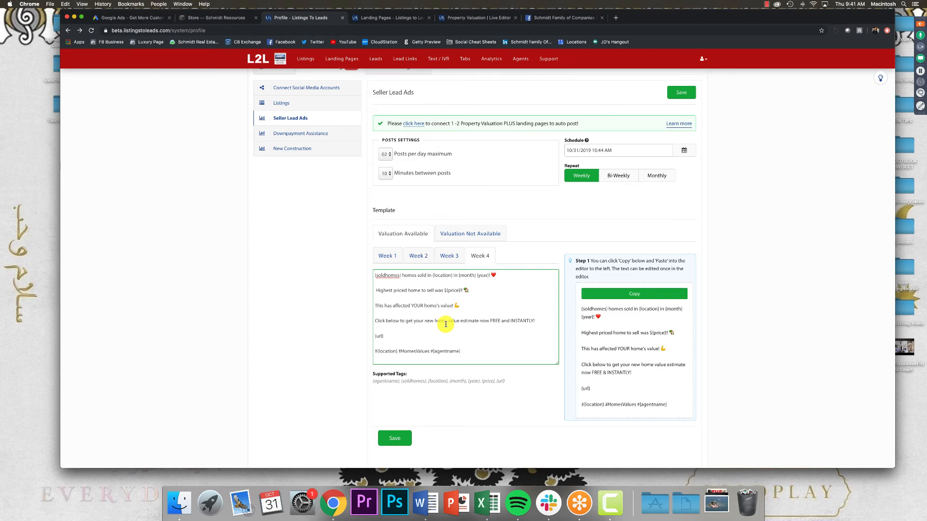
Review the filled weekly templates and follow the link for connecting Property Valuation PLUS landing pages to auto-posting.
{"action": "left_click", "coordinate": [387, 256]}
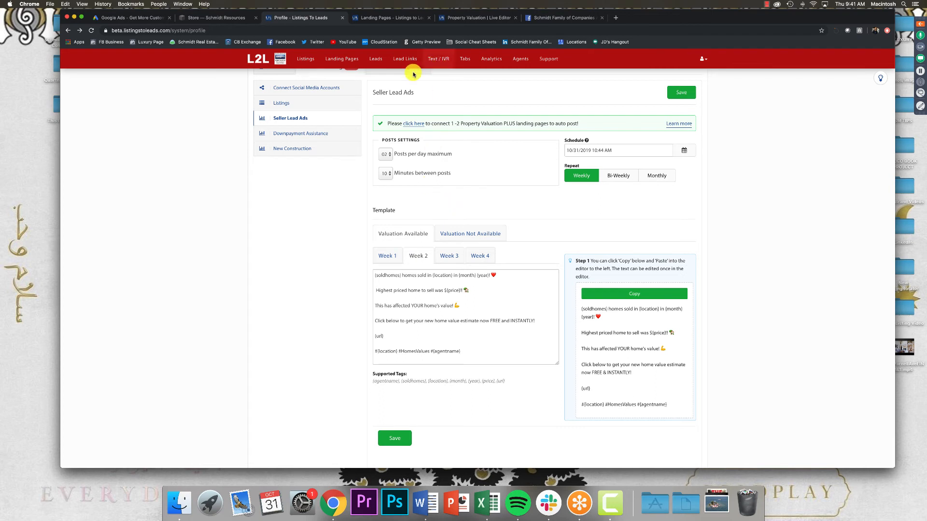
{"action": "left_click_drag", "start_coordinate": [388, 122], "coordinate": [524, 135]}
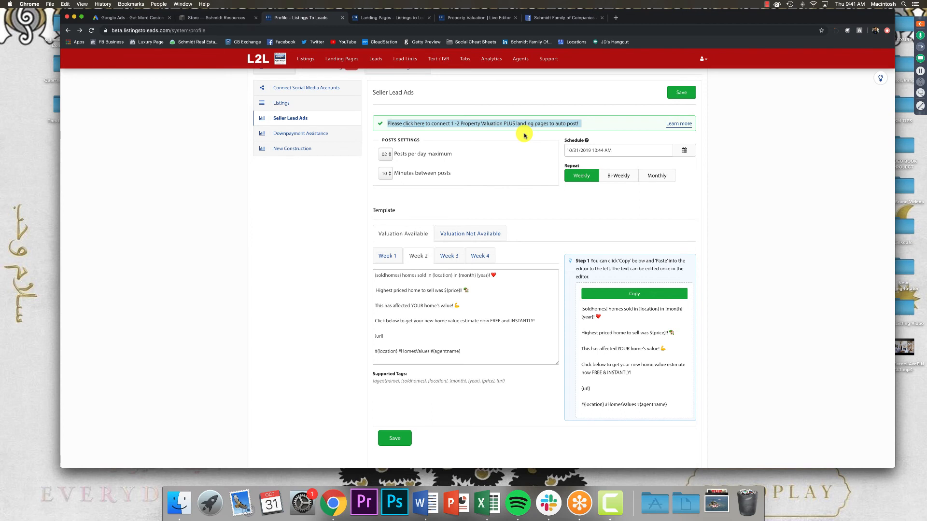
{"action": "left_click", "coordinate": [498, 200]}
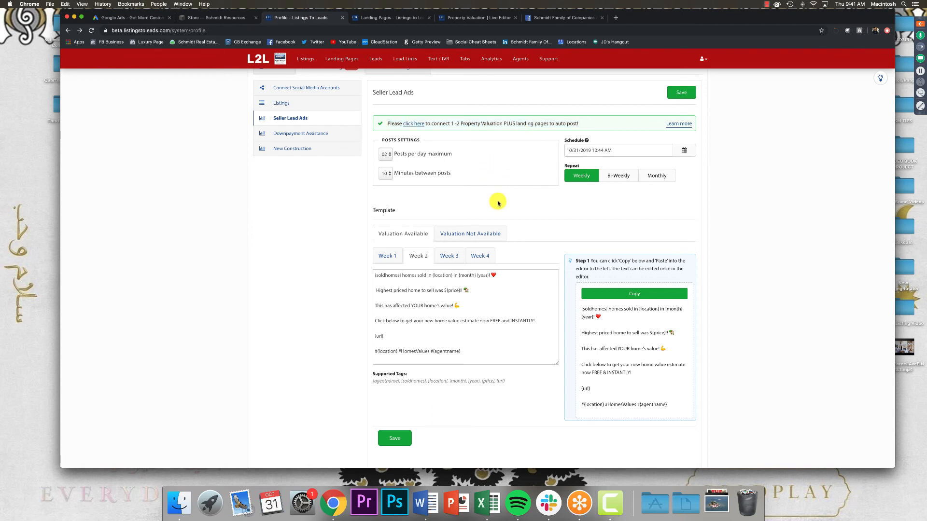
{"action": "left_click", "coordinate": [415, 125]}
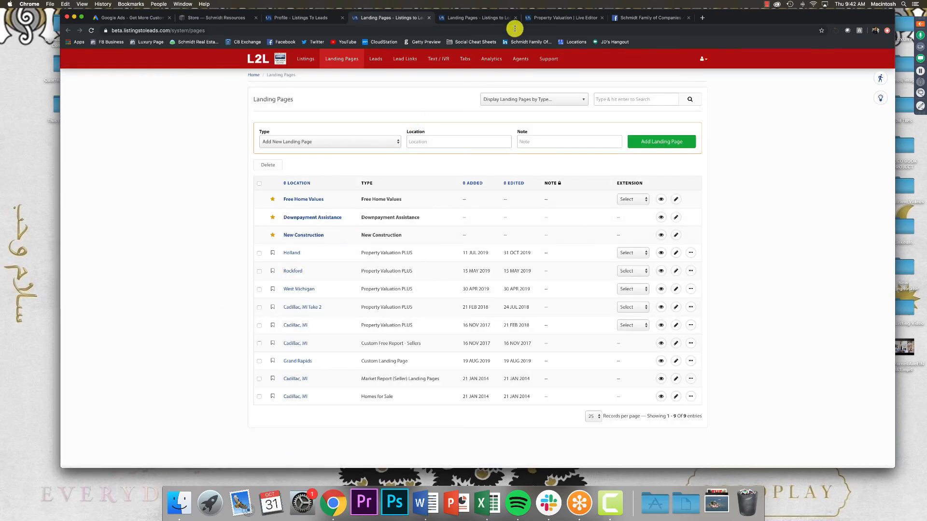
Close the open Holland editor tab and reopen the Holland Property Valuation PLUS page from the Landing Pages list.
{"action": "left_click", "coordinate": [541, 18]}
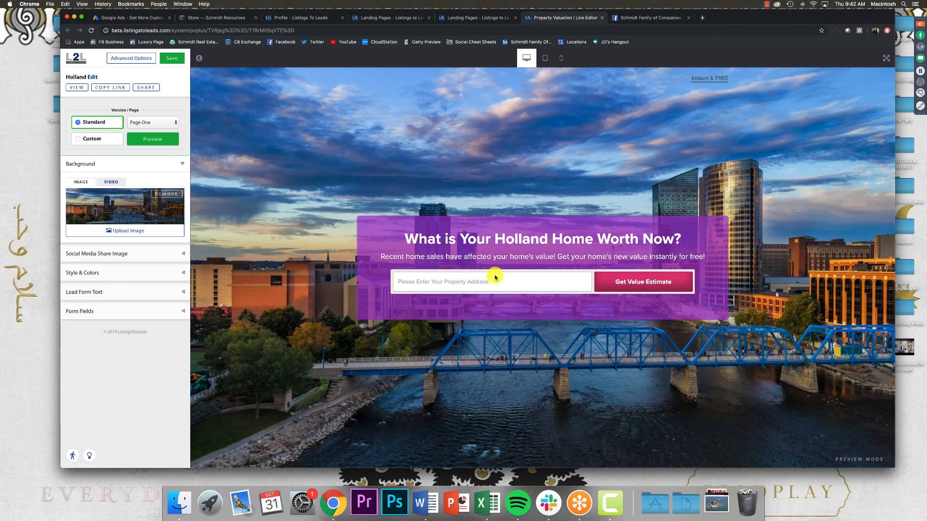
{"action": "left_click", "coordinate": [601, 18]}
{"action": "left_click", "coordinate": [406, 20]}
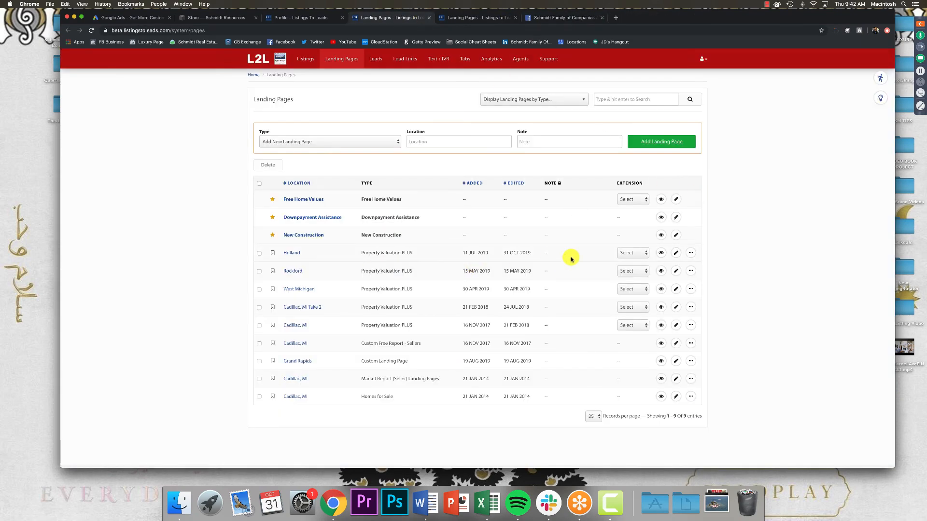
{"action": "scroll", "coordinate": [673, 248], "scroll_direction": "down", "scroll_amount": 1}
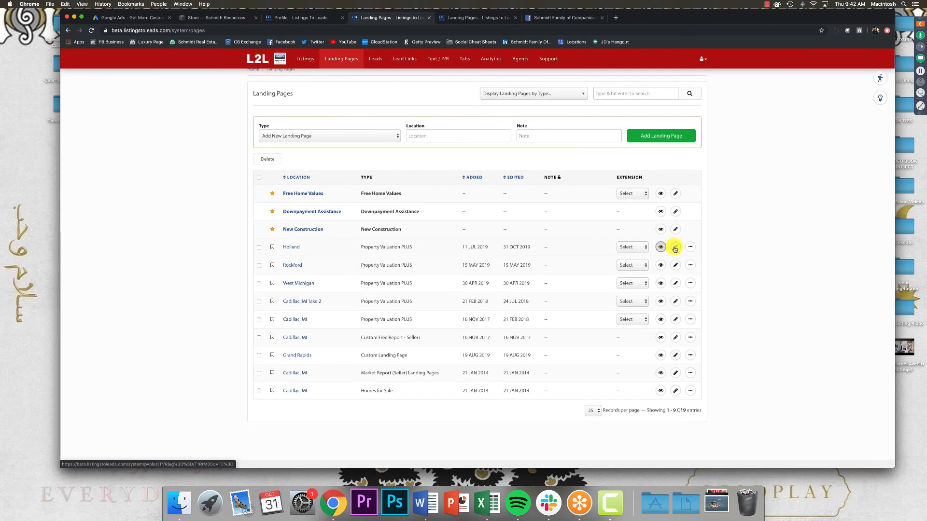
{"action": "left_click", "coordinate": [294, 247]}
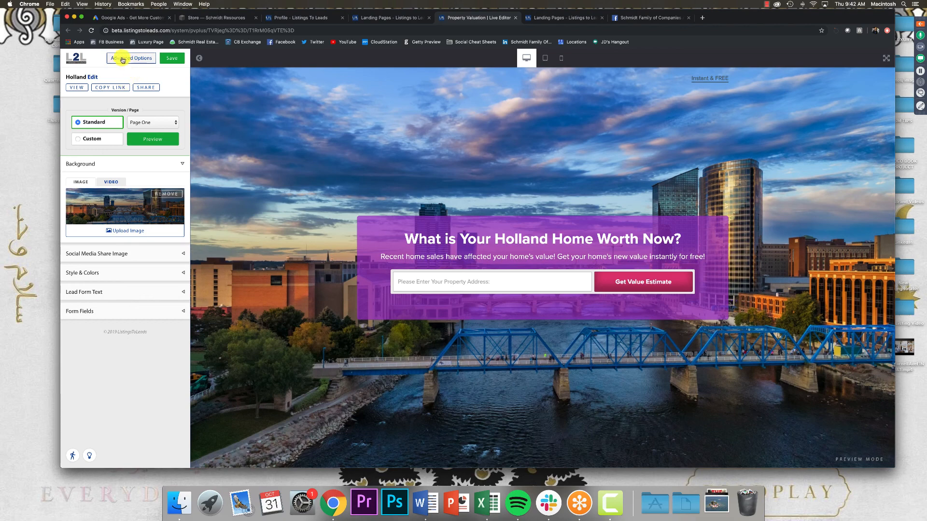
In the Holland page's advanced options, turn on Auto Posting and save all changes.
{"action": "left_click", "coordinate": [143, 57]}
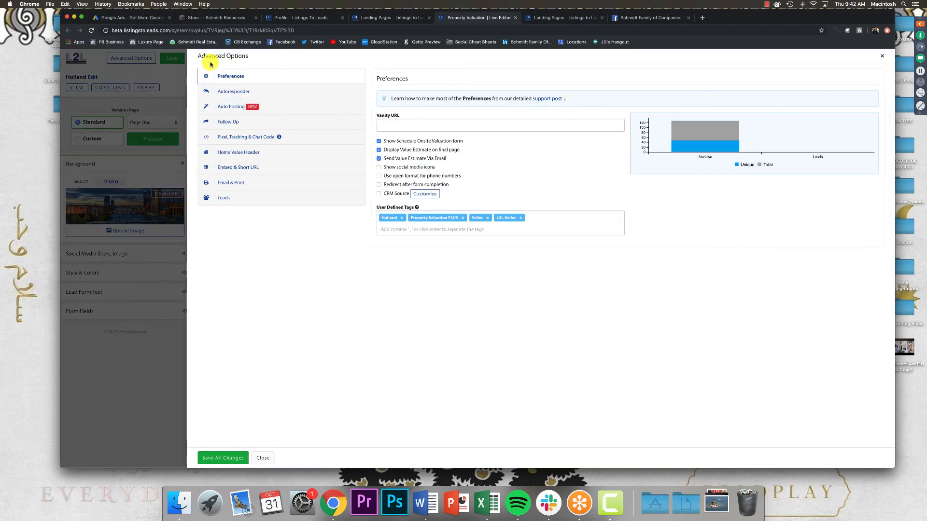
{"action": "left_click", "coordinate": [234, 107]}
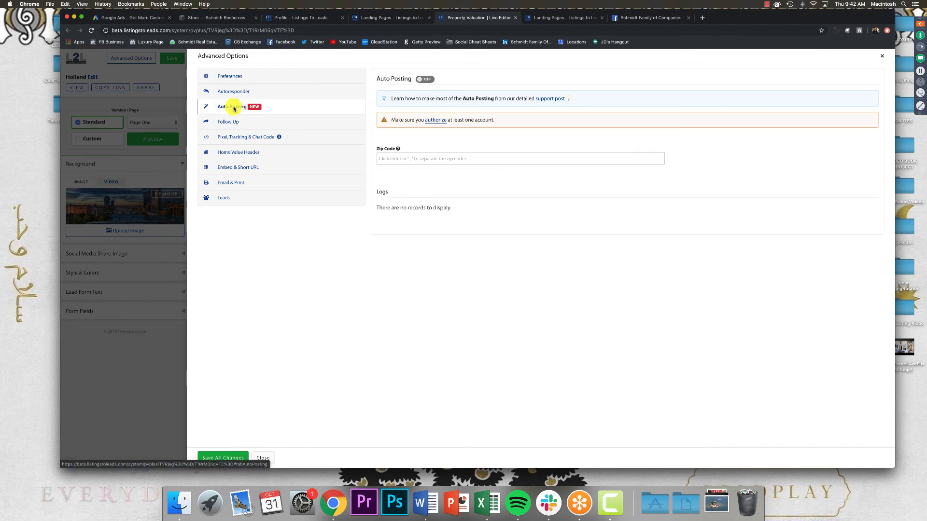
{"action": "left_click", "coordinate": [422, 82]}
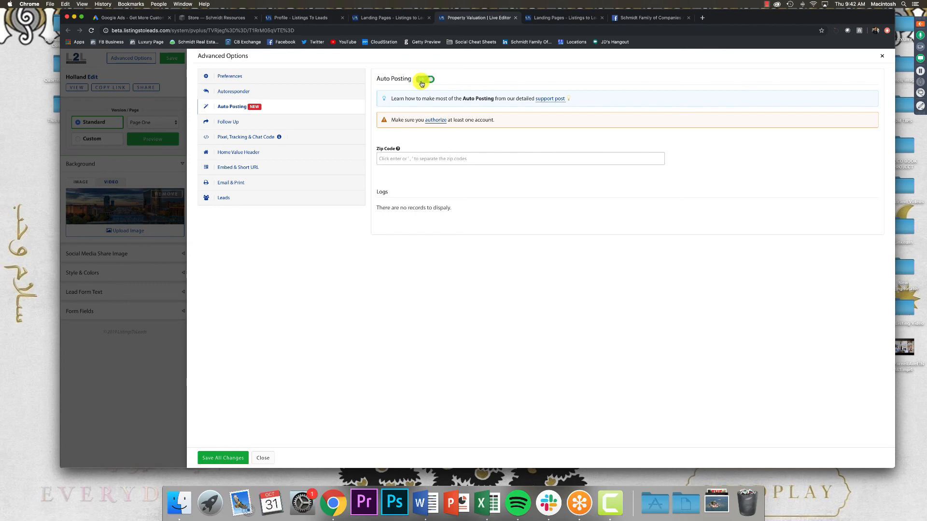
{"action": "left_click", "coordinate": [221, 461]}
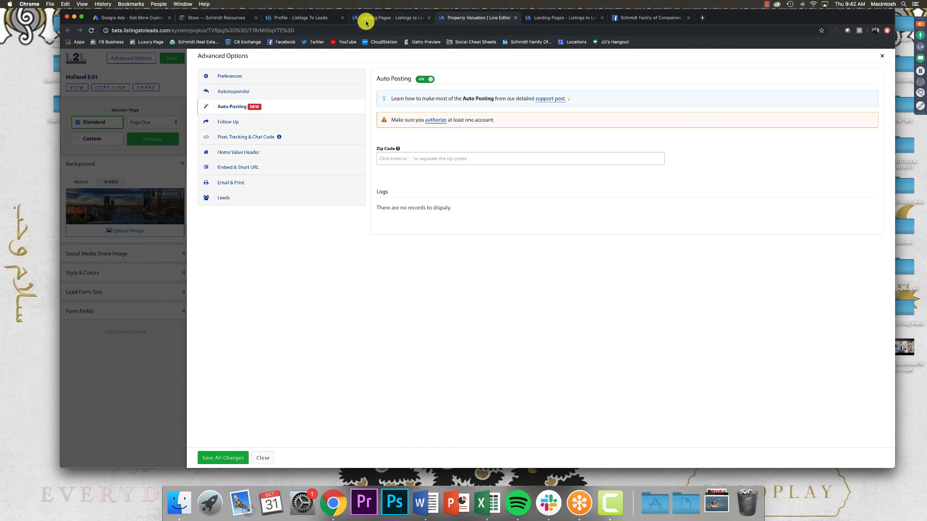
Return to the profile's auto-posting settings and view the Downpayment Assistance, New Construction and Listings sections.
{"action": "left_click", "coordinate": [312, 22]}
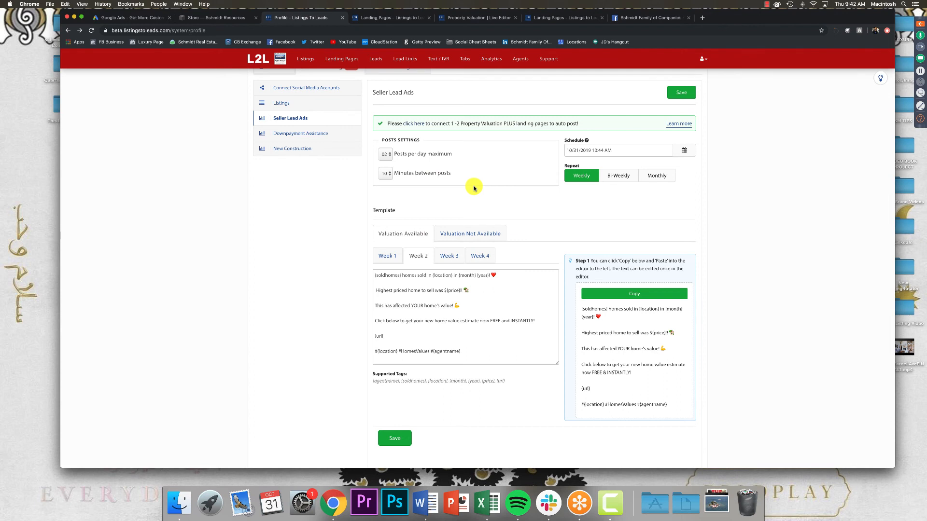
{"action": "double_click", "coordinate": [458, 124]}
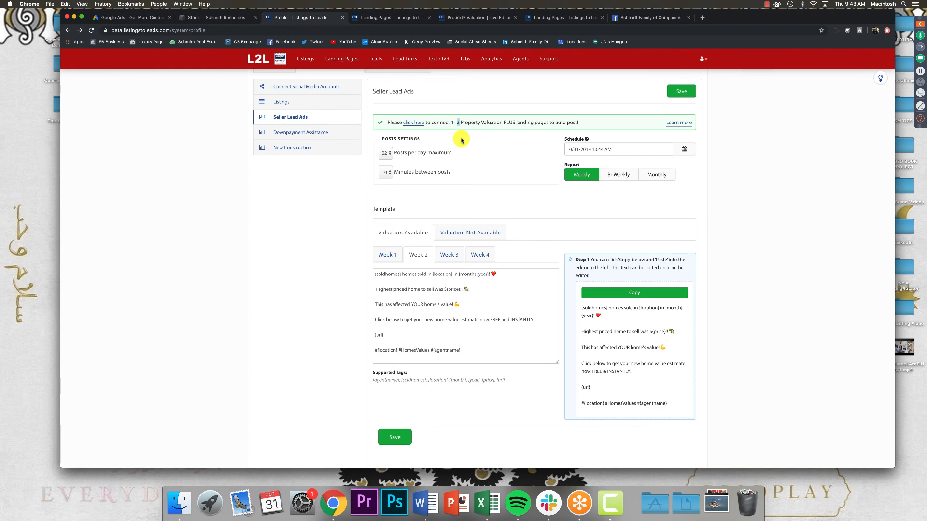
{"action": "left_click", "coordinate": [282, 134]}
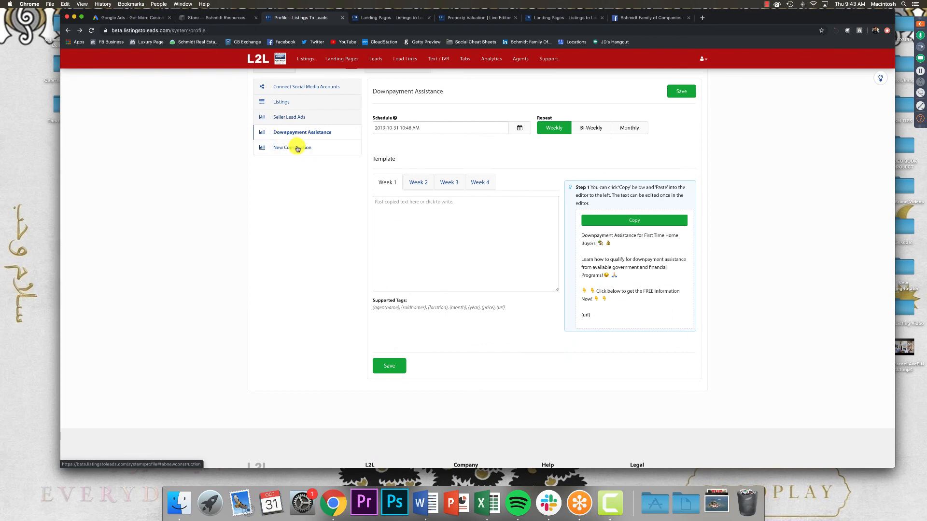
{"action": "left_click", "coordinate": [297, 147]}
{"action": "scroll", "coordinate": [264, 208], "scroll_direction": "up", "scroll_amount": 2}
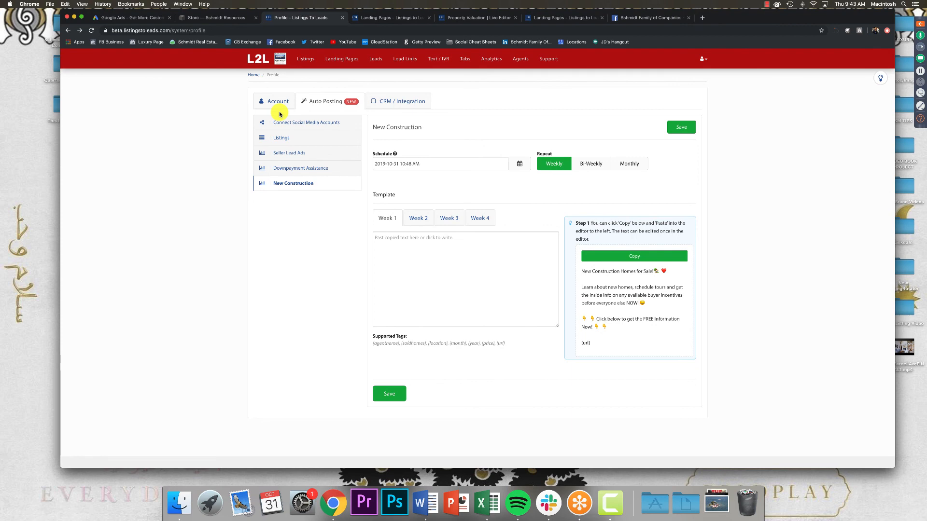
{"action": "left_click", "coordinate": [283, 138]}
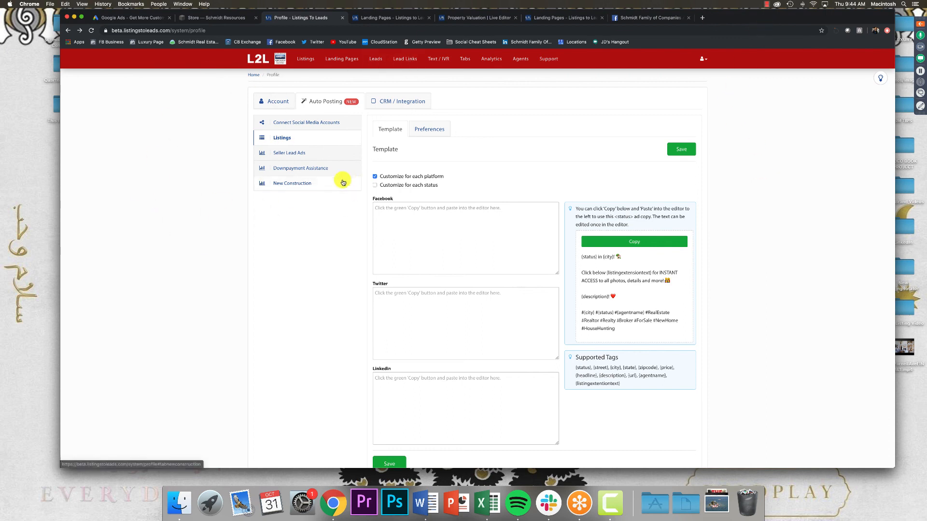
Open the account's profile details and go from there to the Auto Posting settings for connecting social media accounts.
{"action": "left_click", "coordinate": [703, 59]}
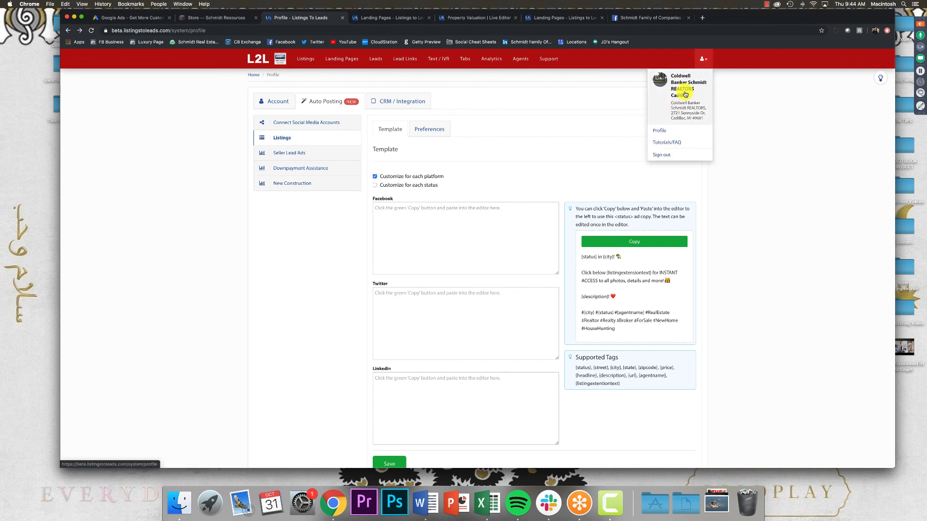
{"action": "left_click", "coordinate": [691, 89]}
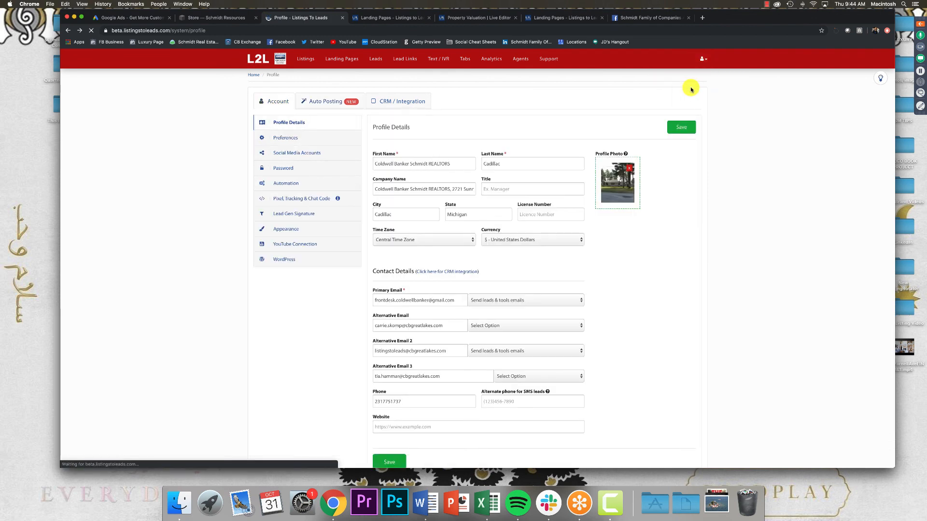
{"action": "left_click", "coordinate": [314, 102]}
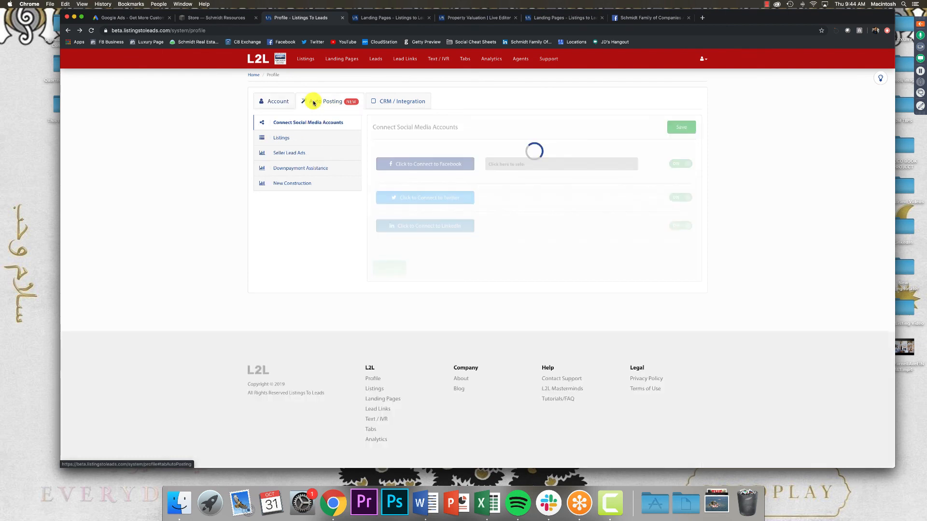